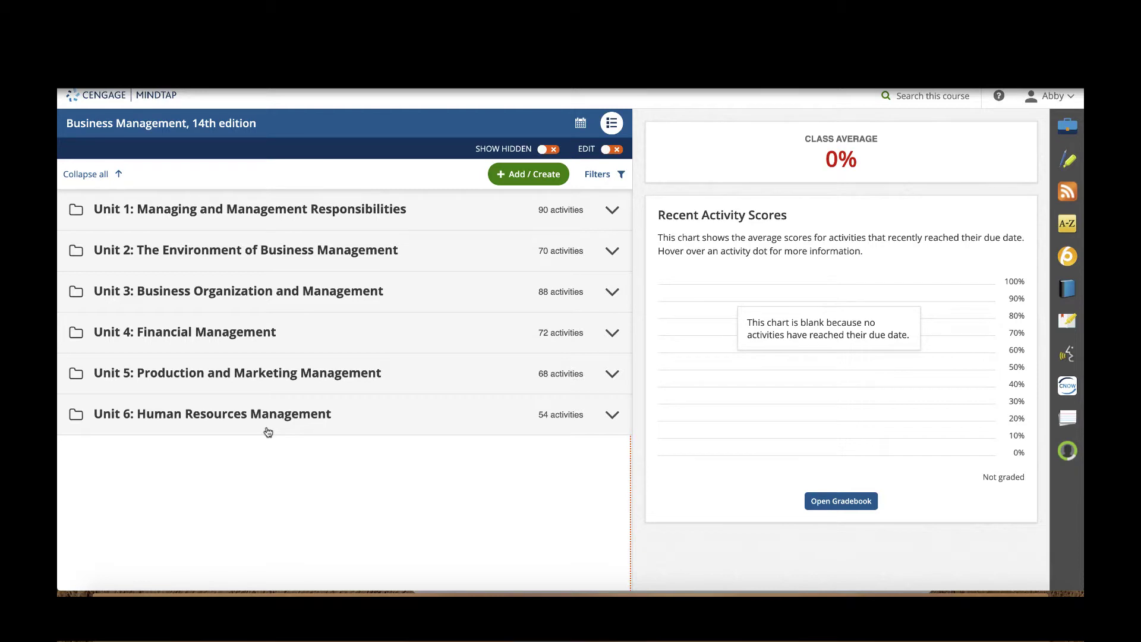
Step: View the chapters and activities inside Unit 6: Human Resources Management, and collapse the unit again
click(138, 414)
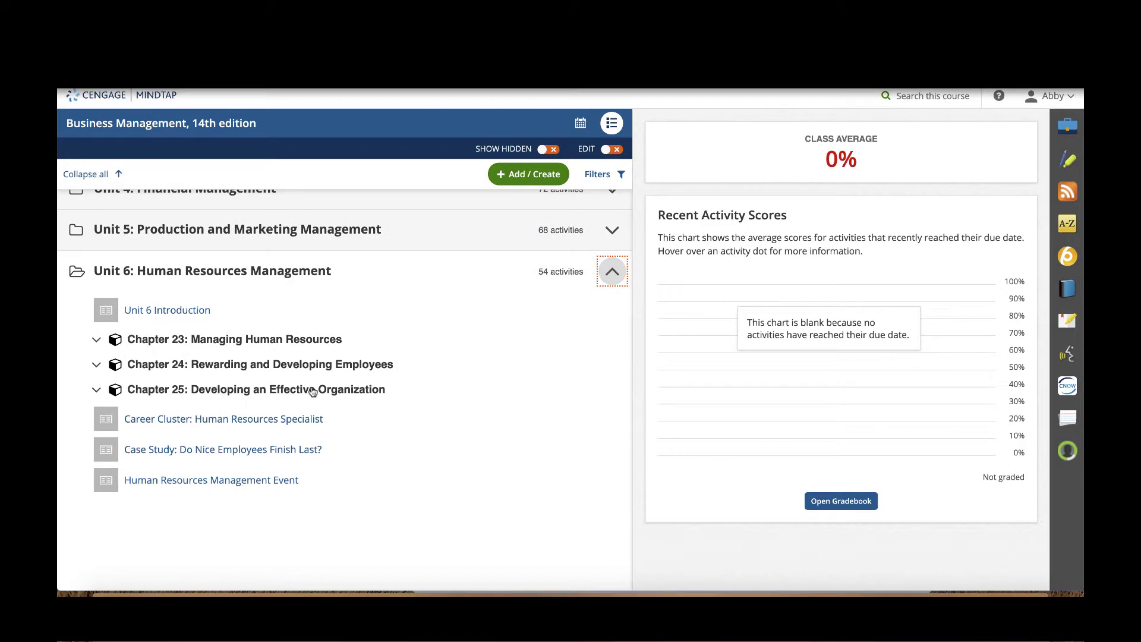
scroll(313, 393, up, 3)
click(85, 410)
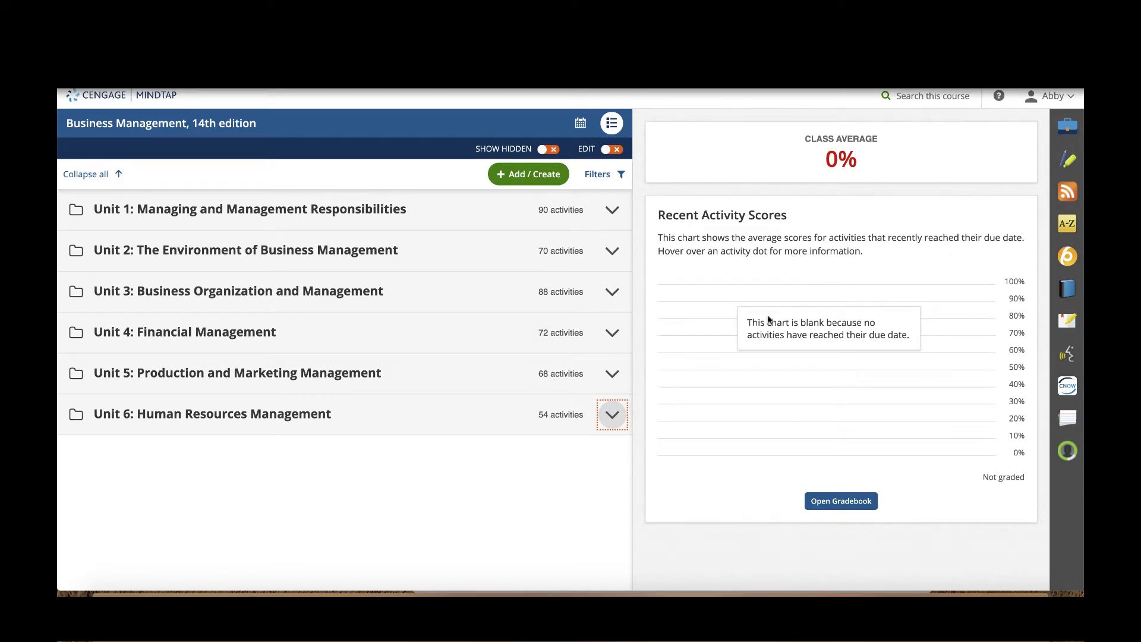
Step: Open the Prepared Speech Event in Unit 1, read it from the procedure to the Think Critically questions, and close it
click(81, 217)
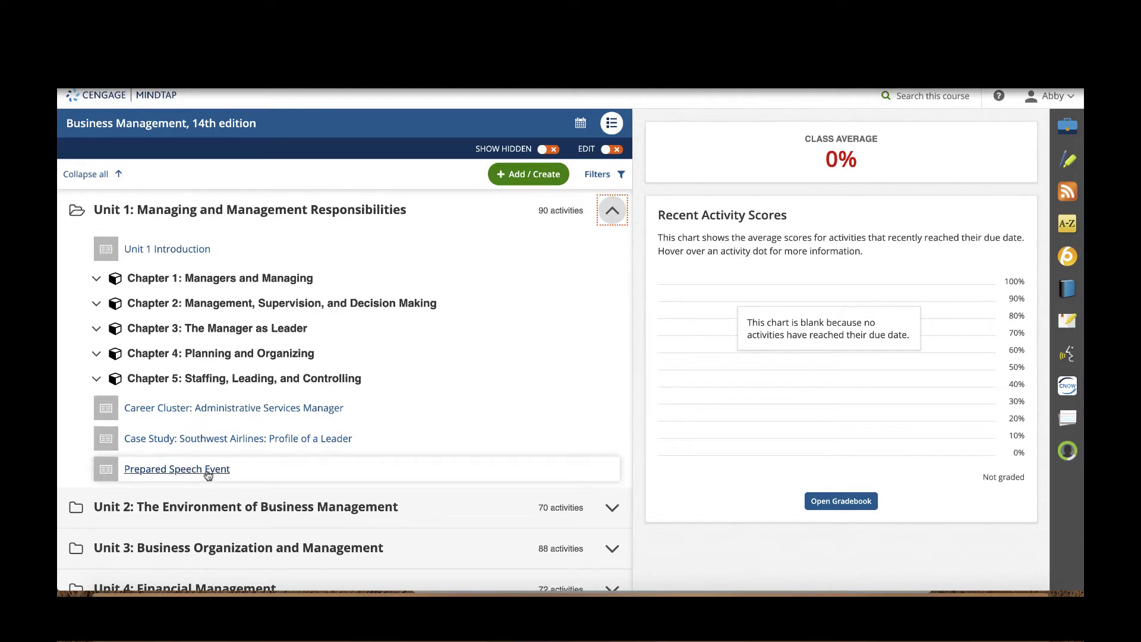
click(182, 470)
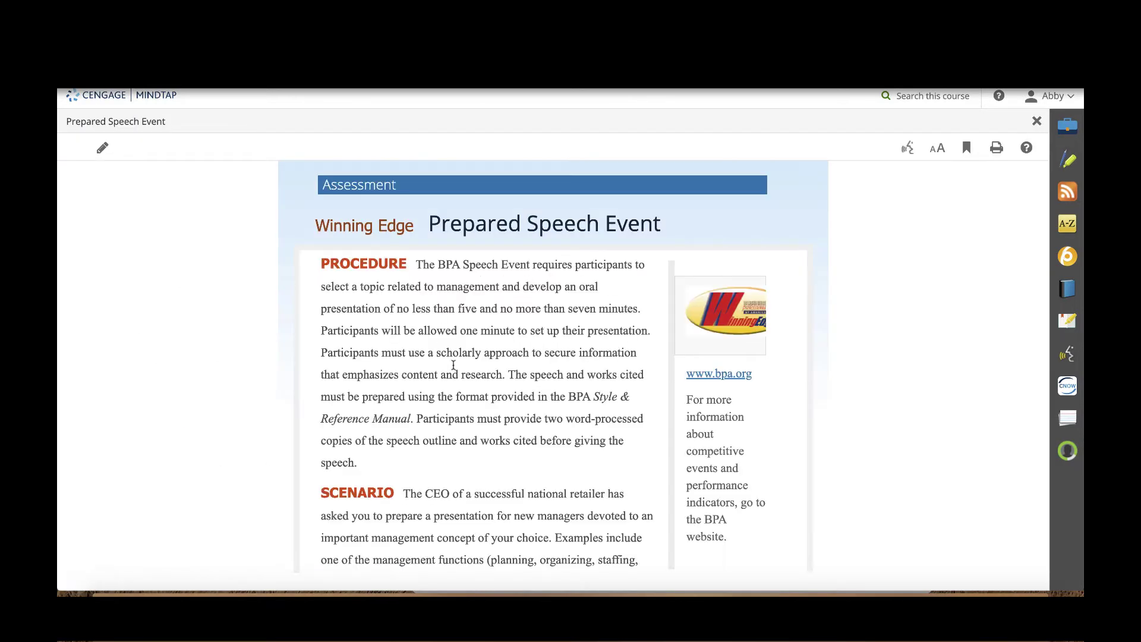
scroll(657, 382, down, 6)
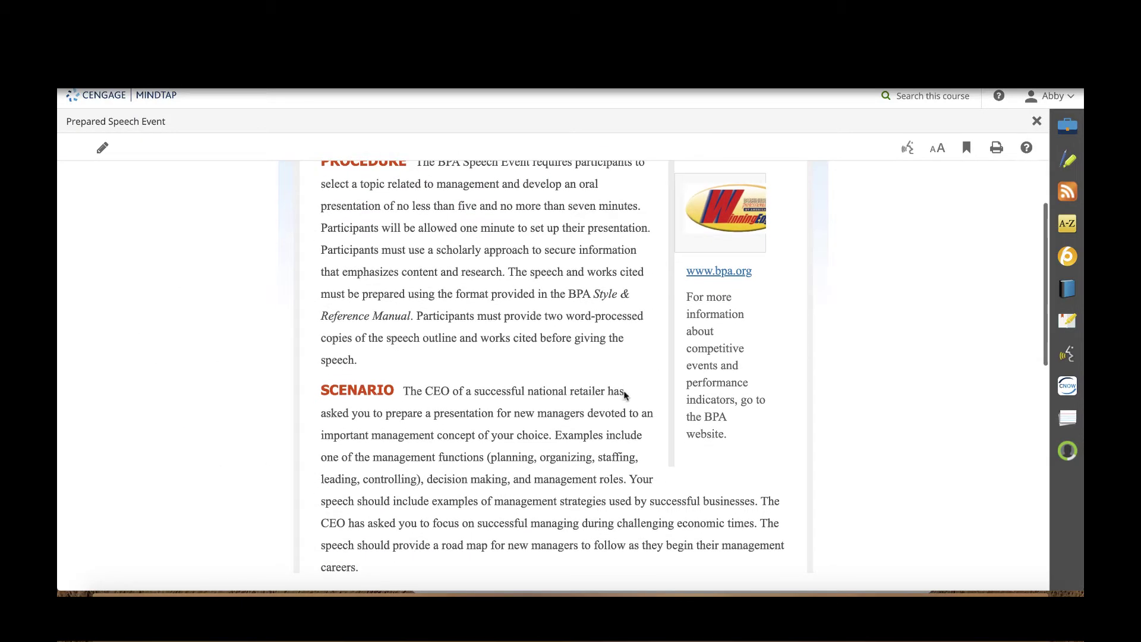
scroll(624, 393, down, 5)
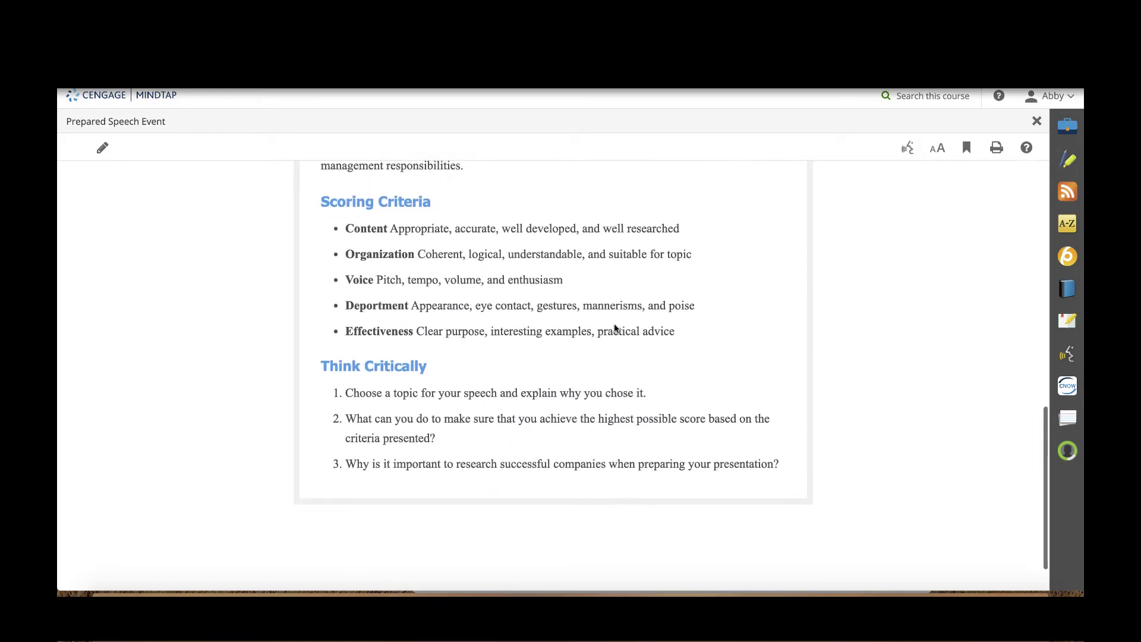
scroll(448, 338, up, 2)
scroll(448, 340, up, 9)
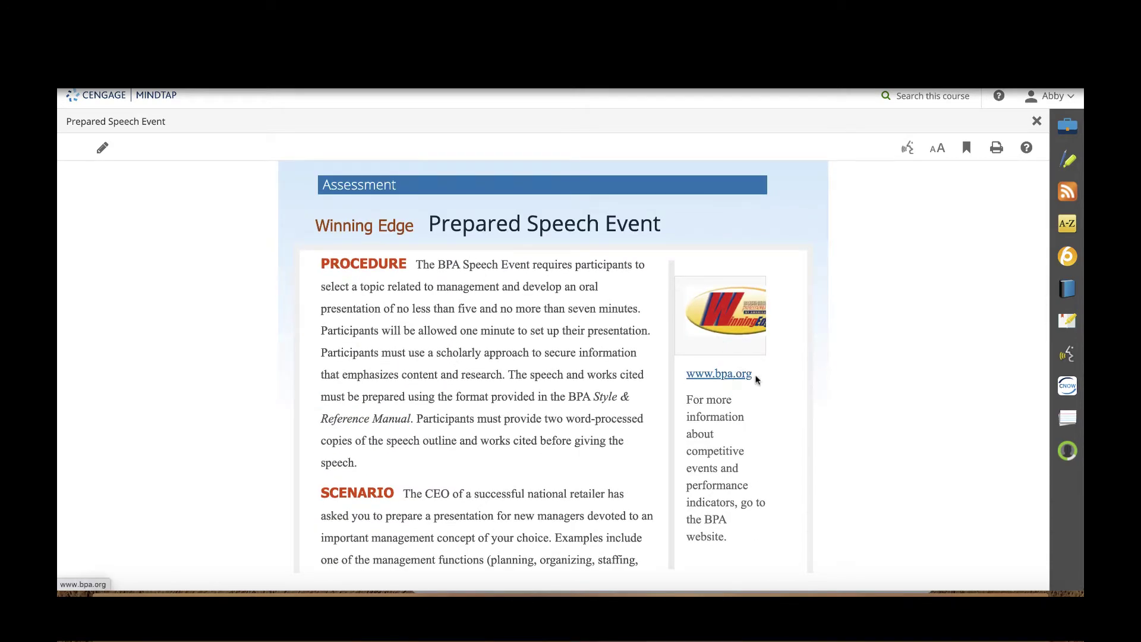
scroll(451, 330, down, 10)
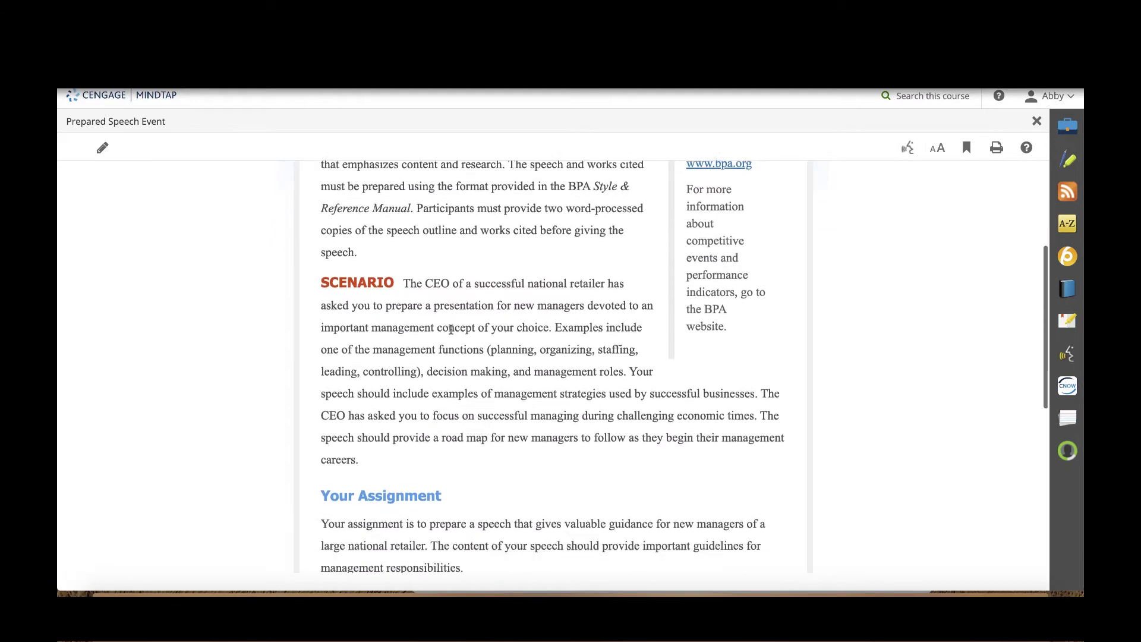
scroll(451, 329, down, 3)
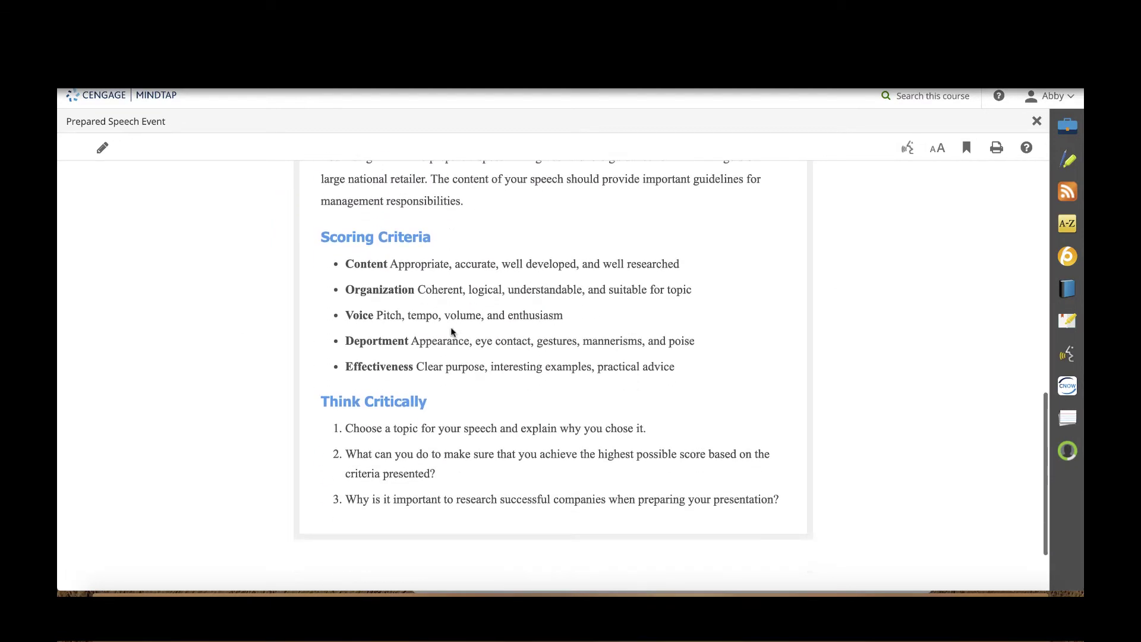
scroll(451, 329, up, 10)
click(1036, 120)
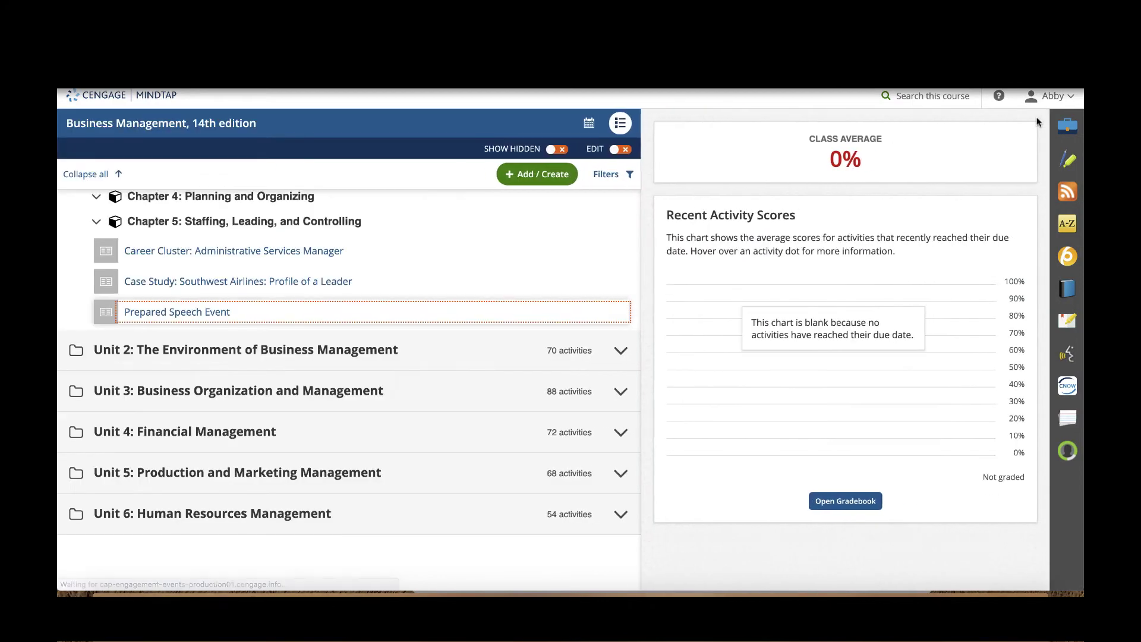
Step: Open Reading Activity 1-1 from the Chapter 1 activities and go to its section The Role and Work of Managers
click(96, 278)
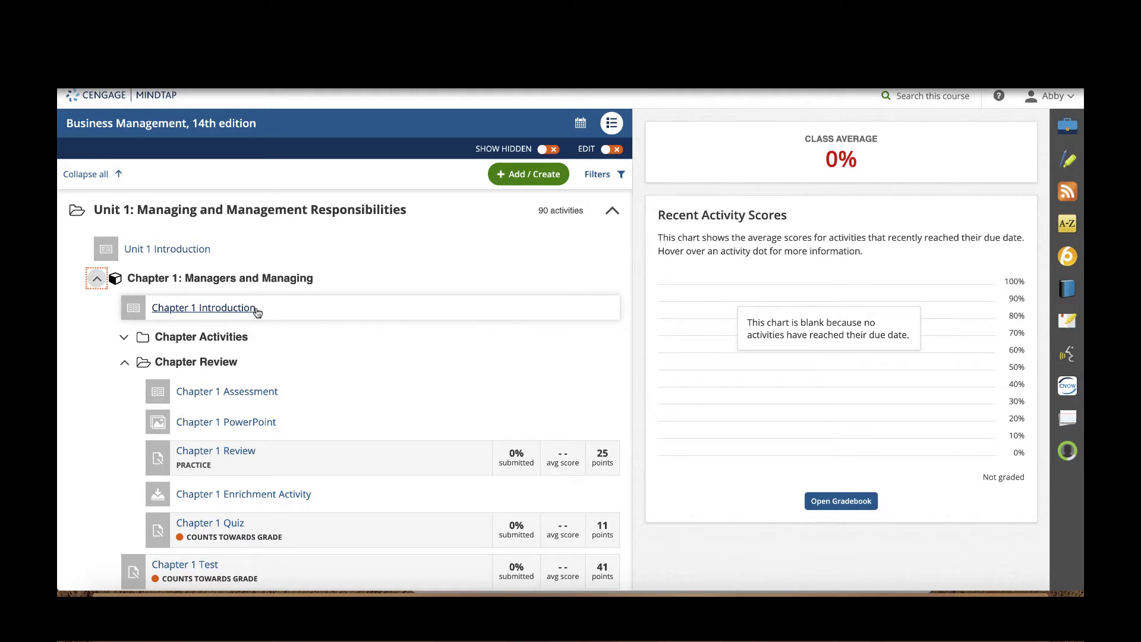
click(123, 337)
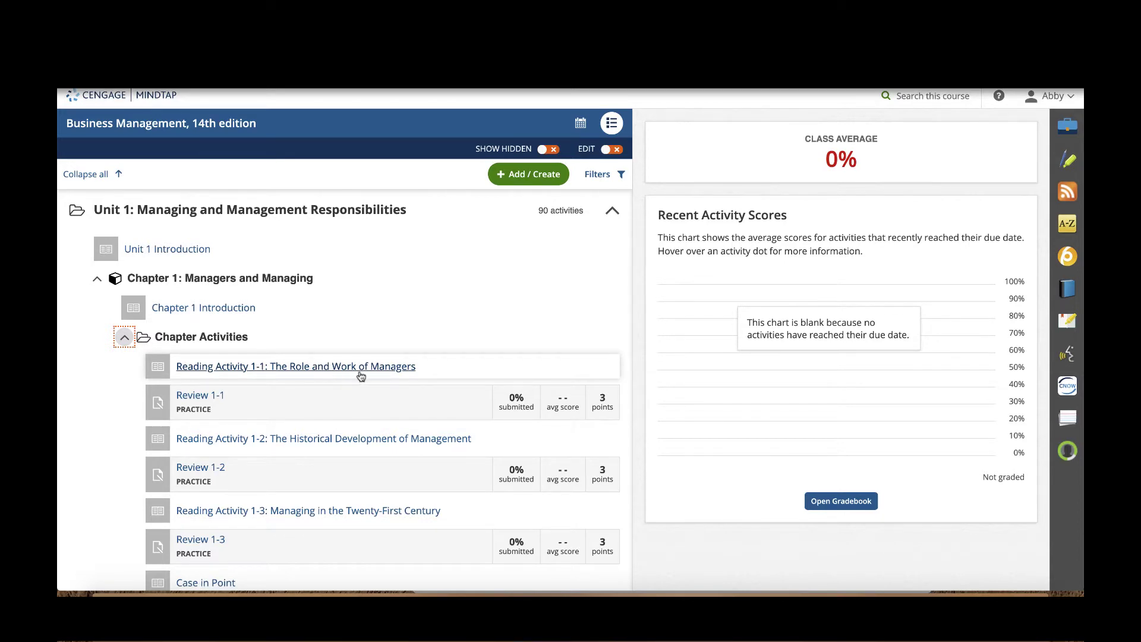
click(245, 369)
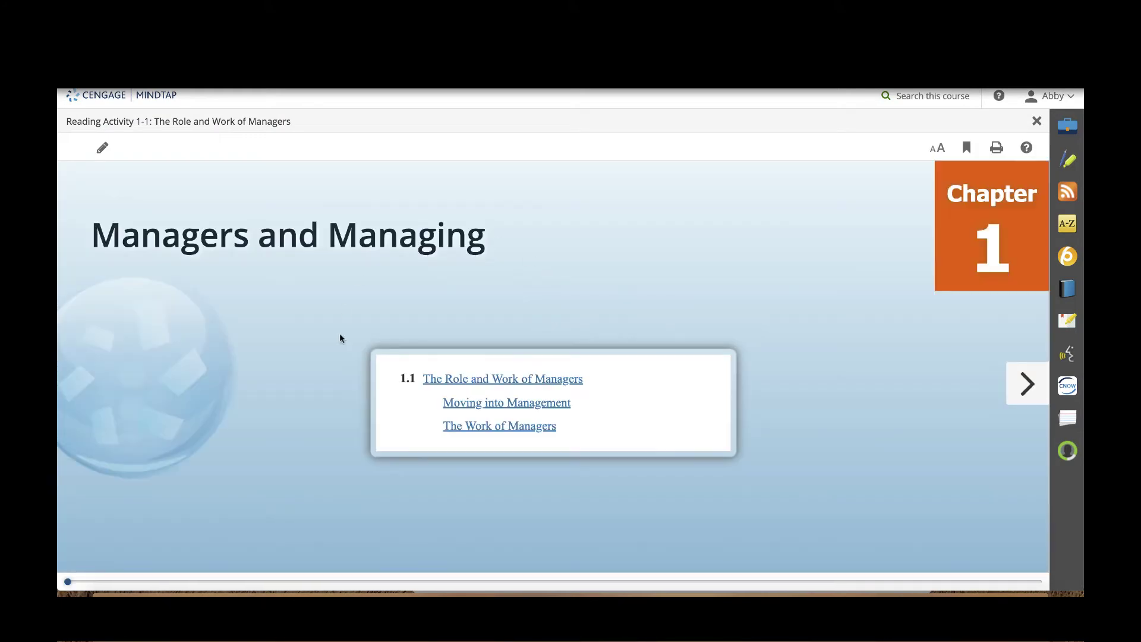
click(502, 379)
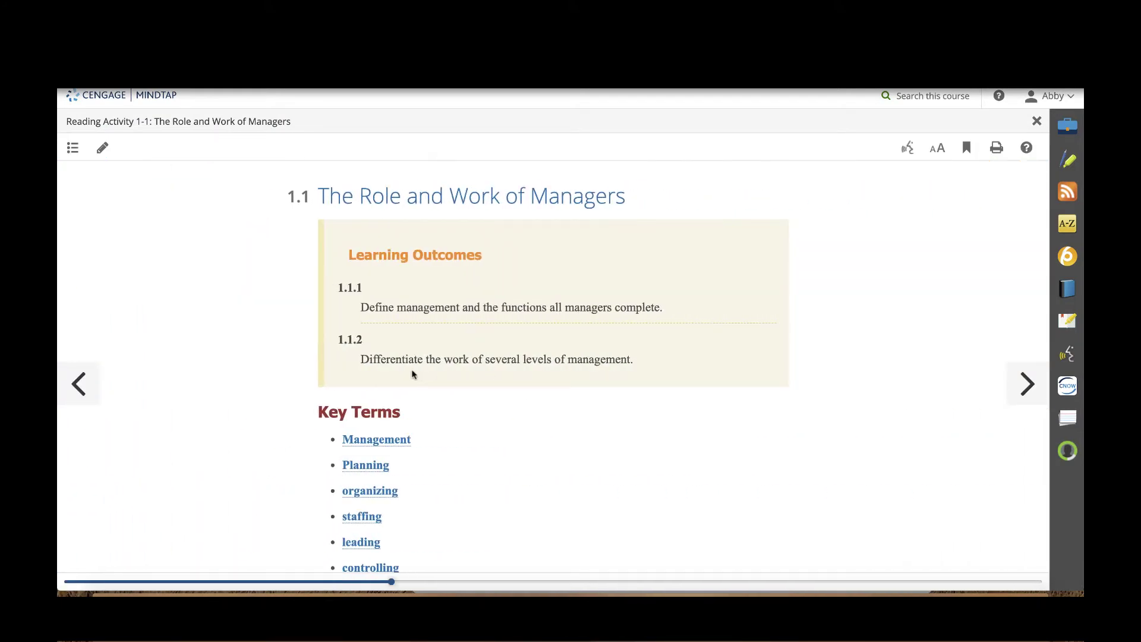
Step: Show the definitions of the key terms Management and executive
click(391, 443)
scroll(530, 440, down, 3)
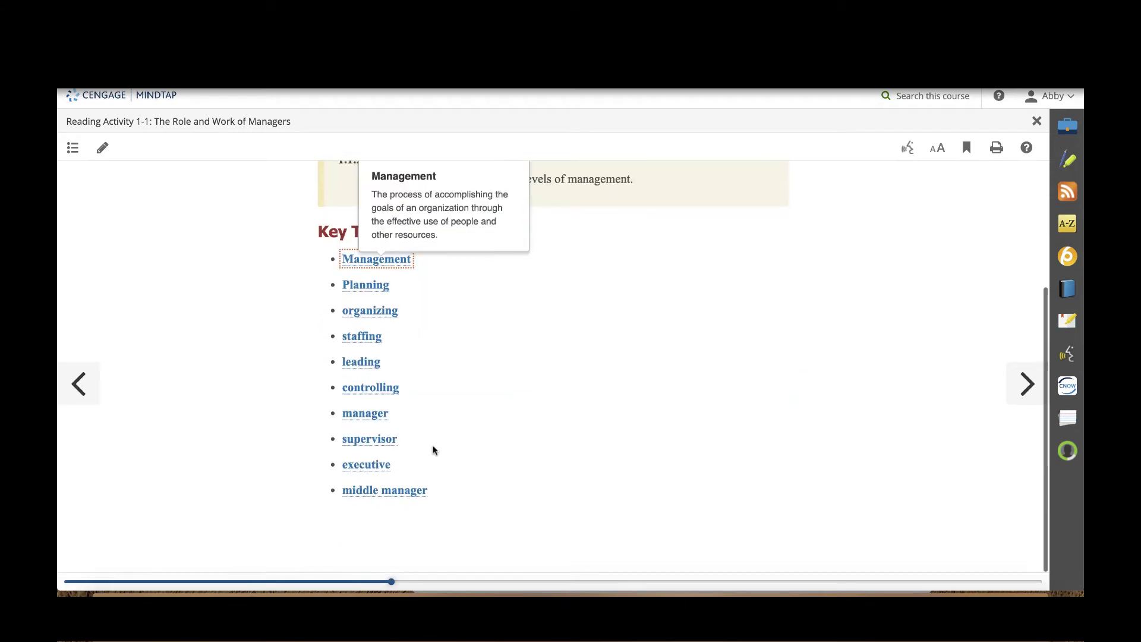
click(368, 467)
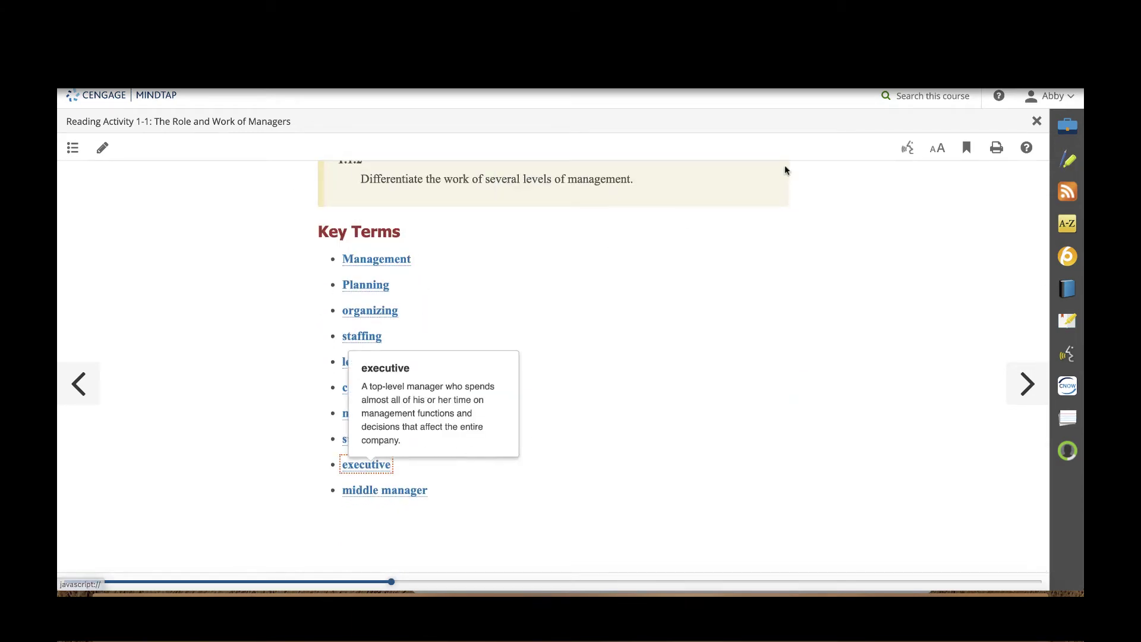
Step: View the Chapter 1 flashcards, flip the Planning card to its definition, and close the flashcards
click(1067, 419)
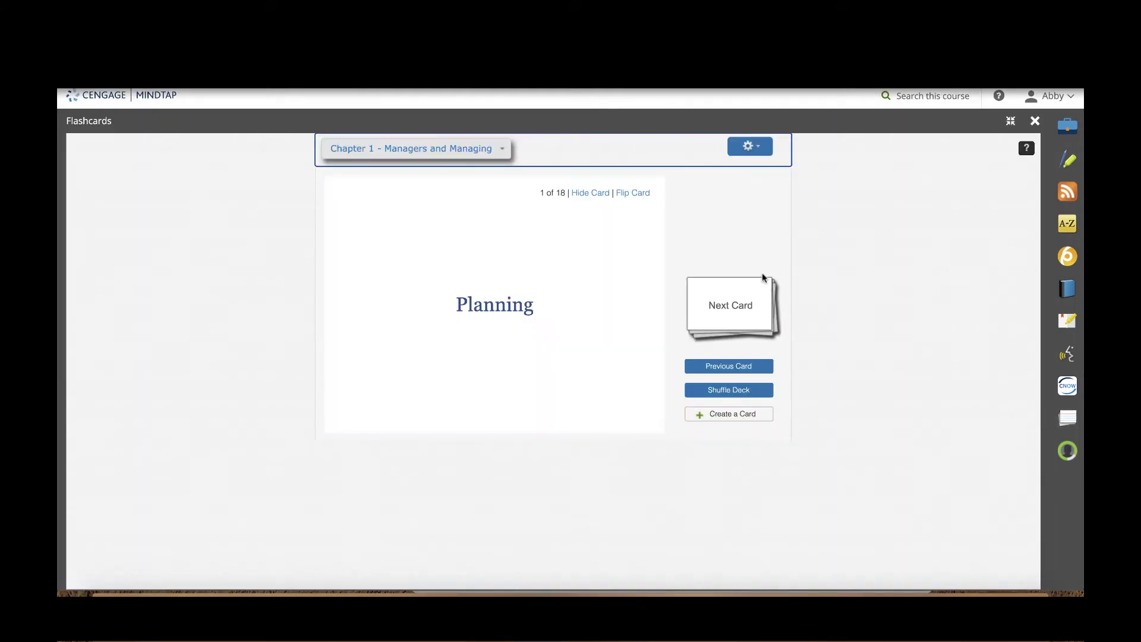
click(540, 262)
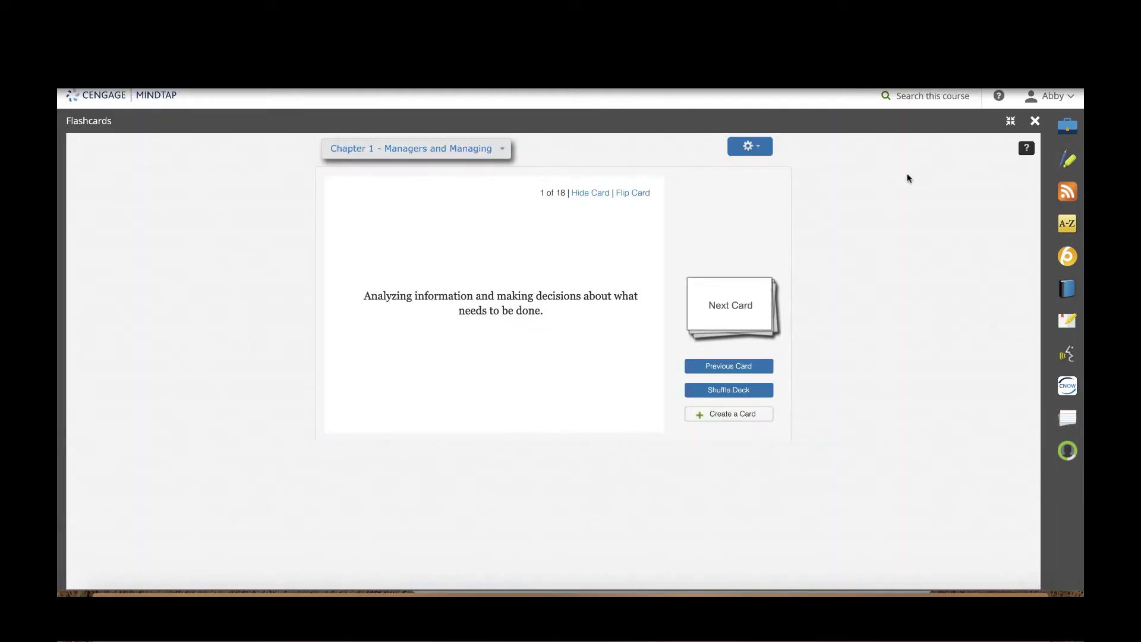
click(1036, 121)
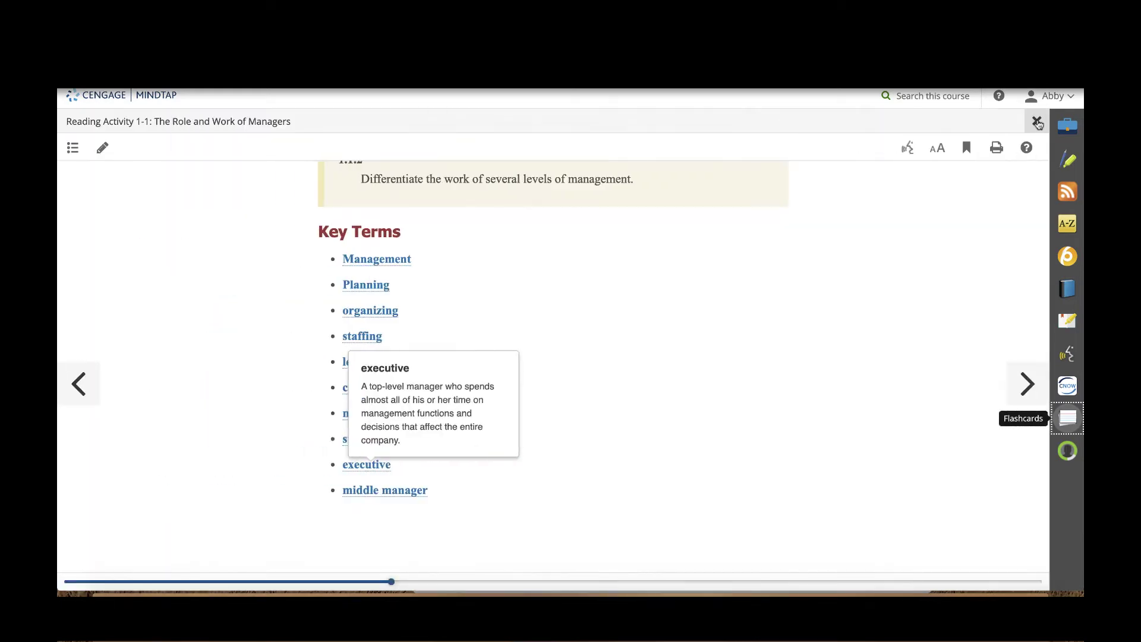
Step: Go on to the Moving into Management page, skim its text, and increase the reading text size
click(1017, 381)
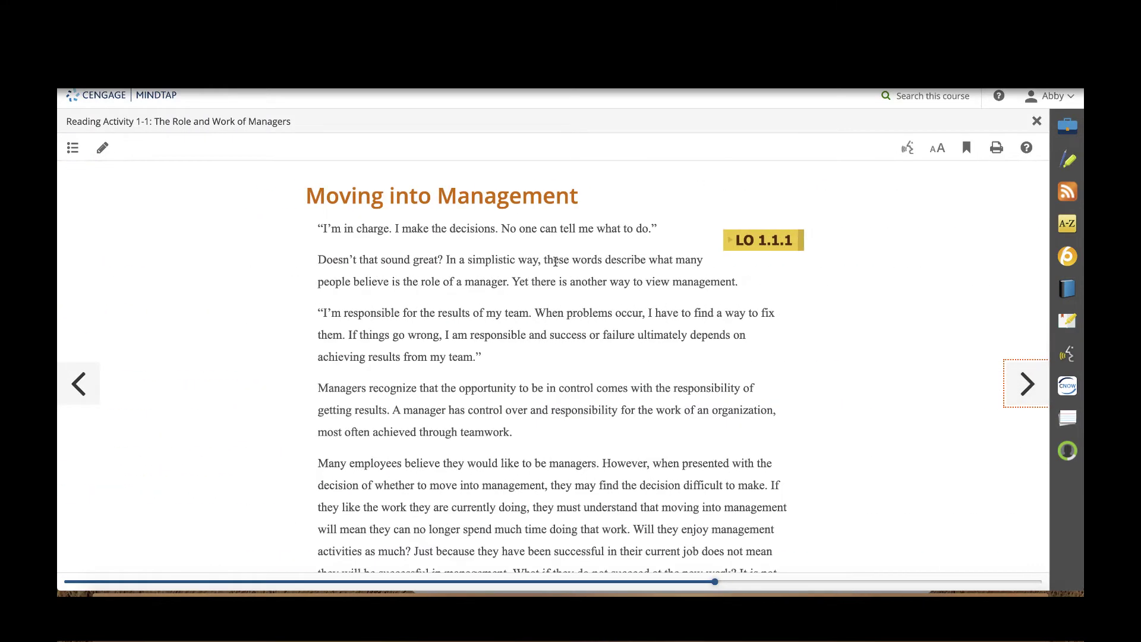
scroll(555, 260, down, 15)
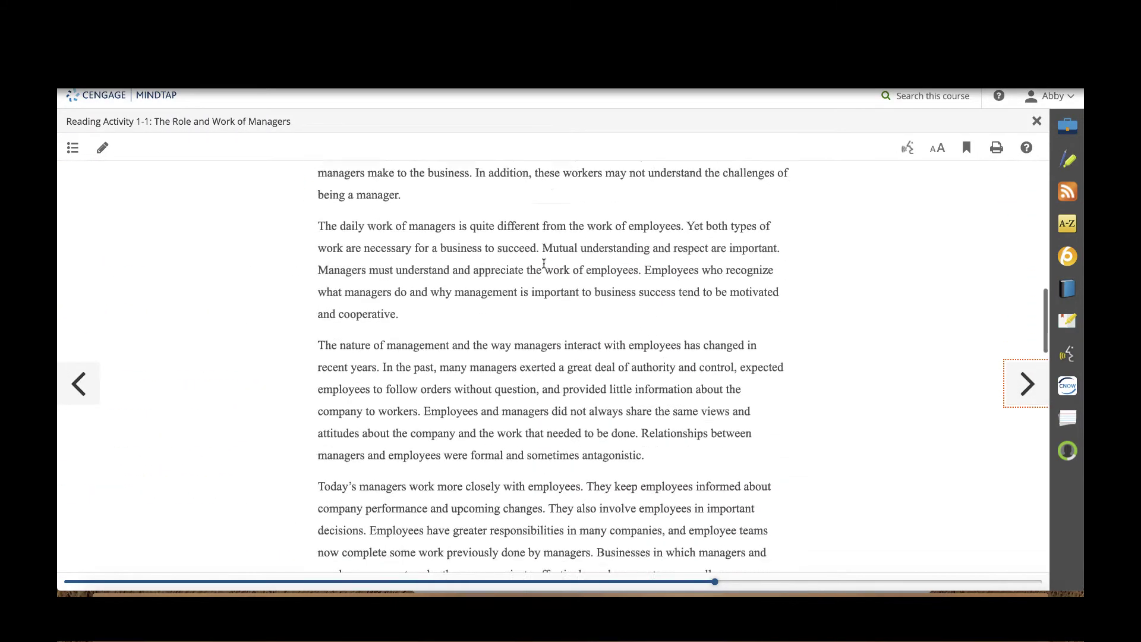
scroll(547, 264, up, 3)
scroll(547, 265, up, 10)
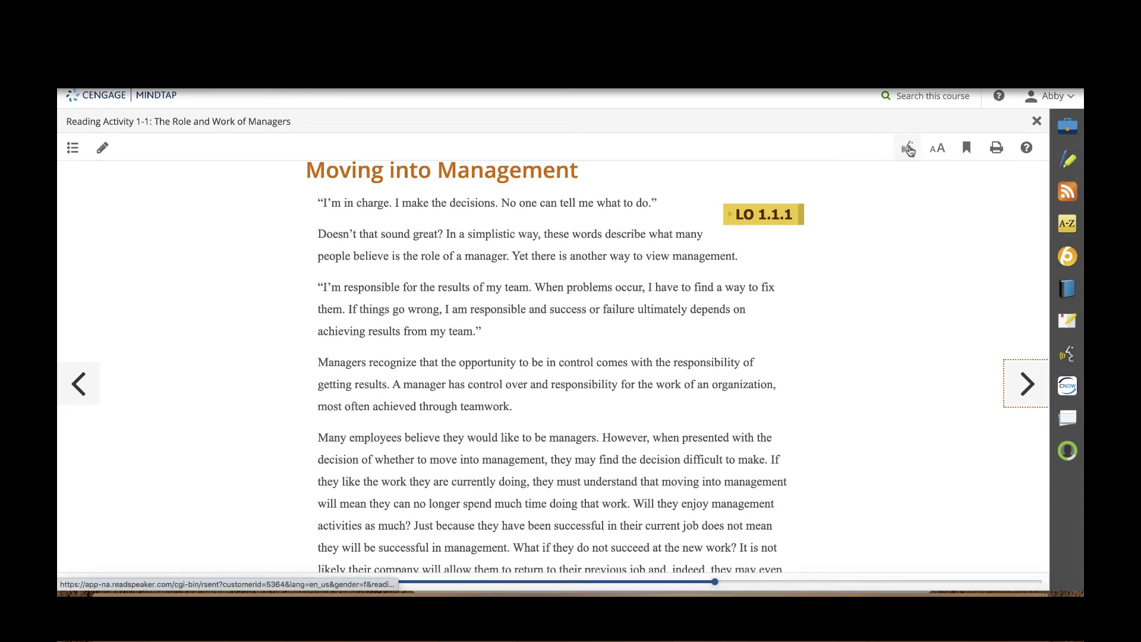
click(941, 149)
click(976, 186)
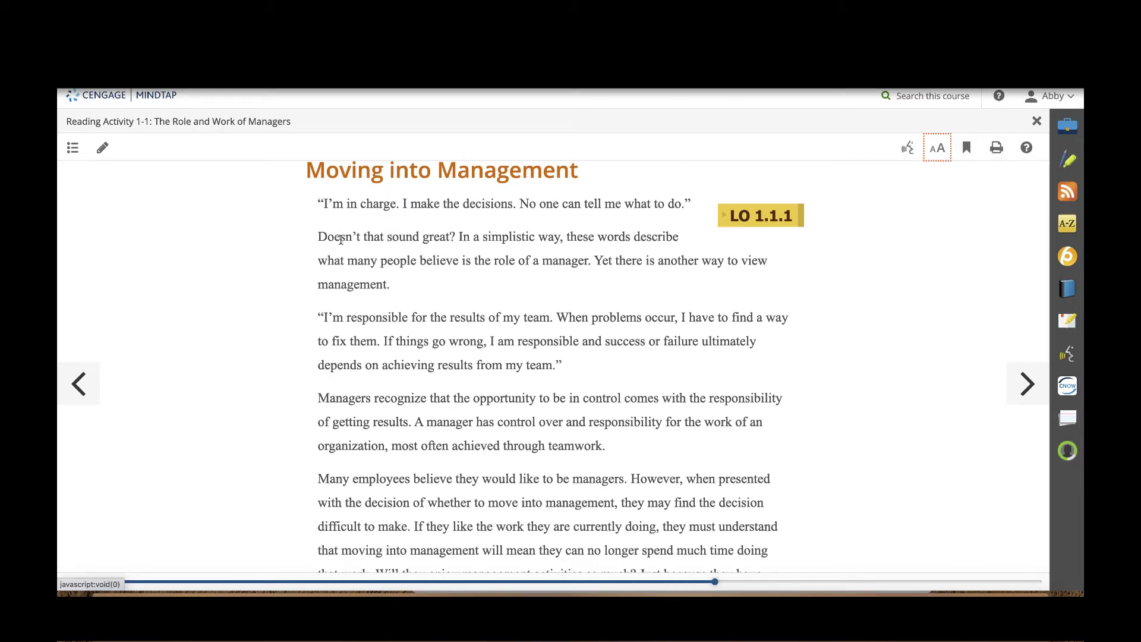
Step: Highlight the opening "I'm in charge" quotation in blue and try the orange shared highlight on the "I'm responsible" quotation
scroll(340, 238, up, 1)
drag(323, 230, 706, 236)
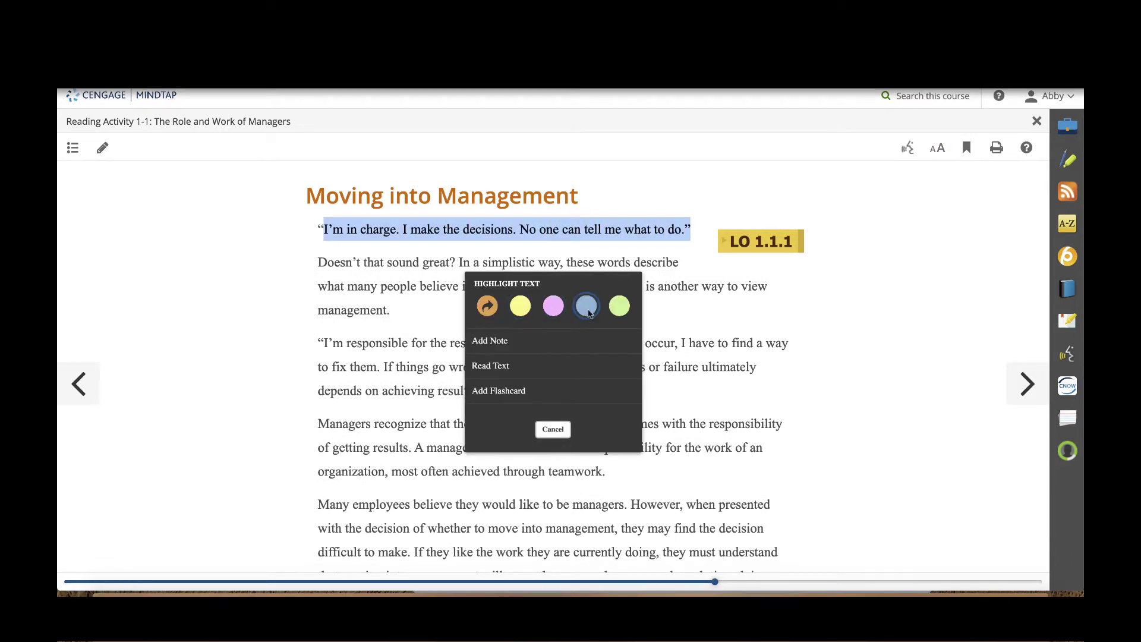
click(587, 310)
drag(326, 342, 575, 394)
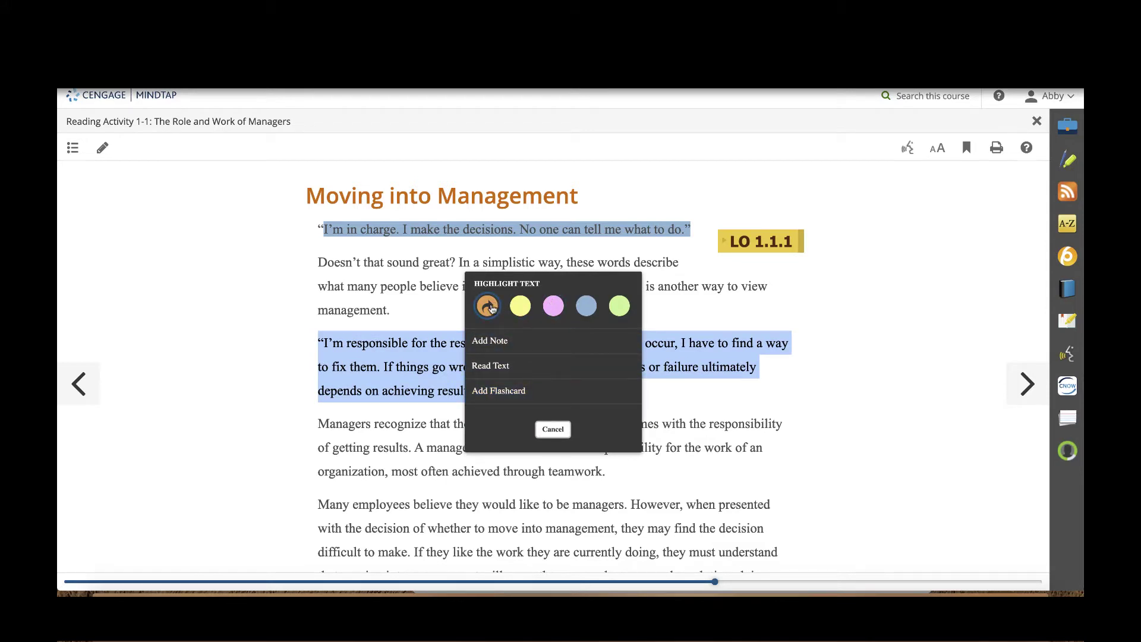
click(487, 304)
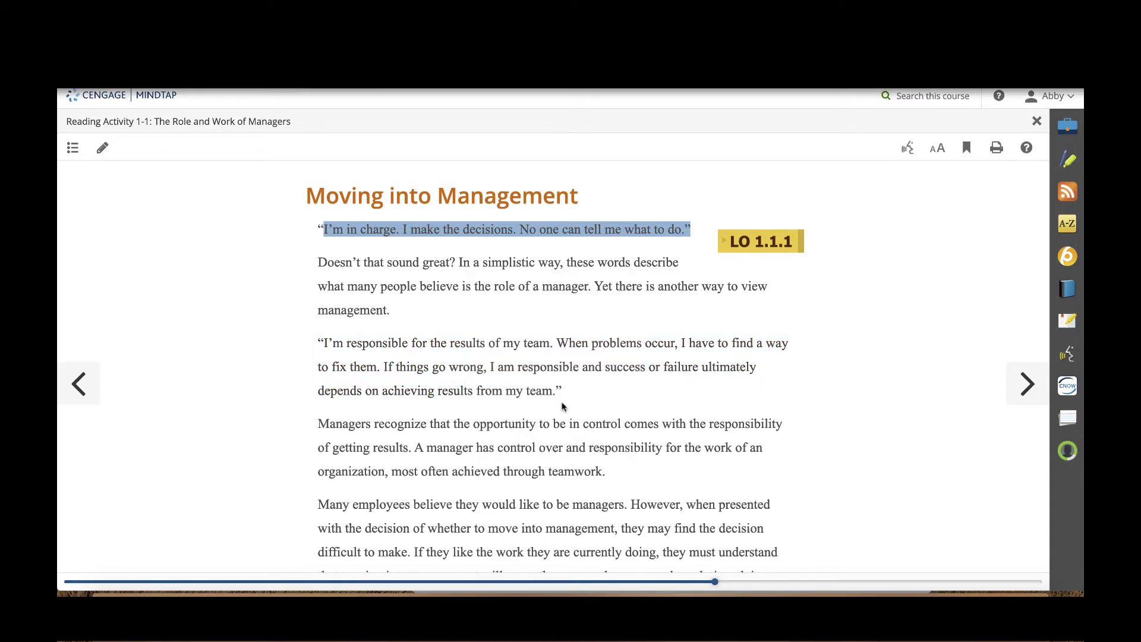
Step: Apply the orange shared highlight to the first paragraph under The Changing Nature of Management
scroll(559, 410, down, 8)
scroll(558, 410, down, 3)
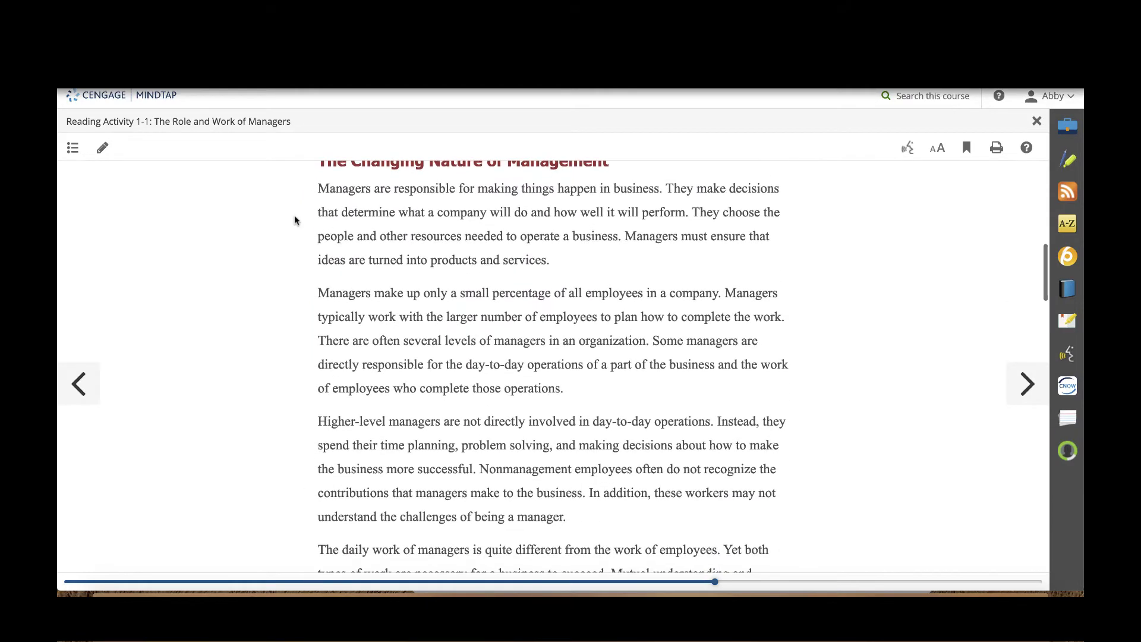
drag(320, 188, 554, 260)
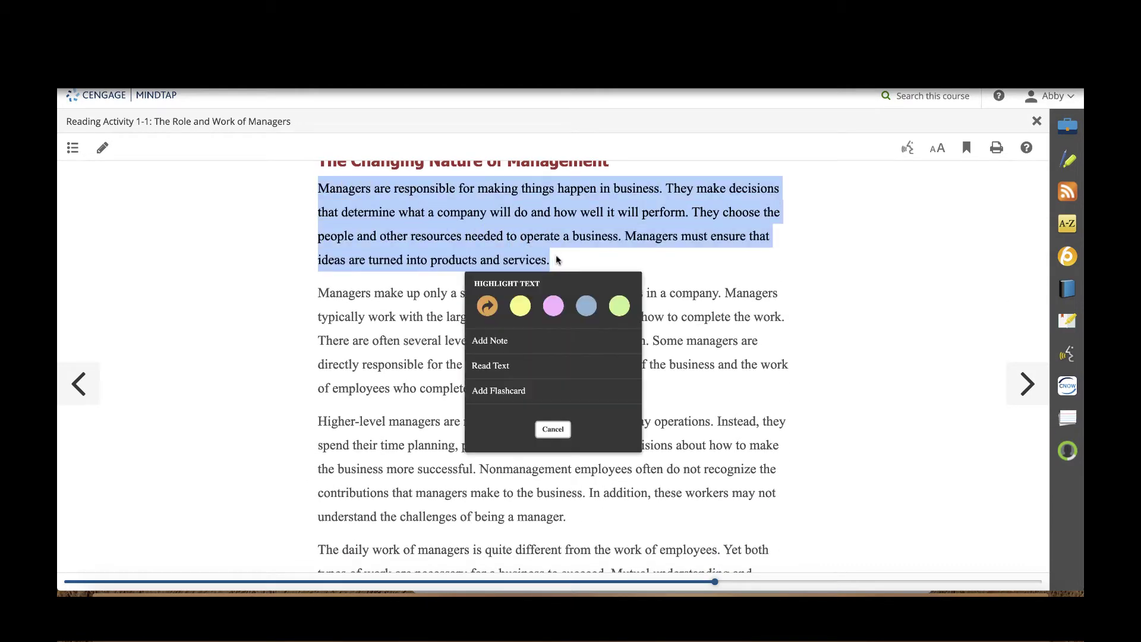
click(487, 307)
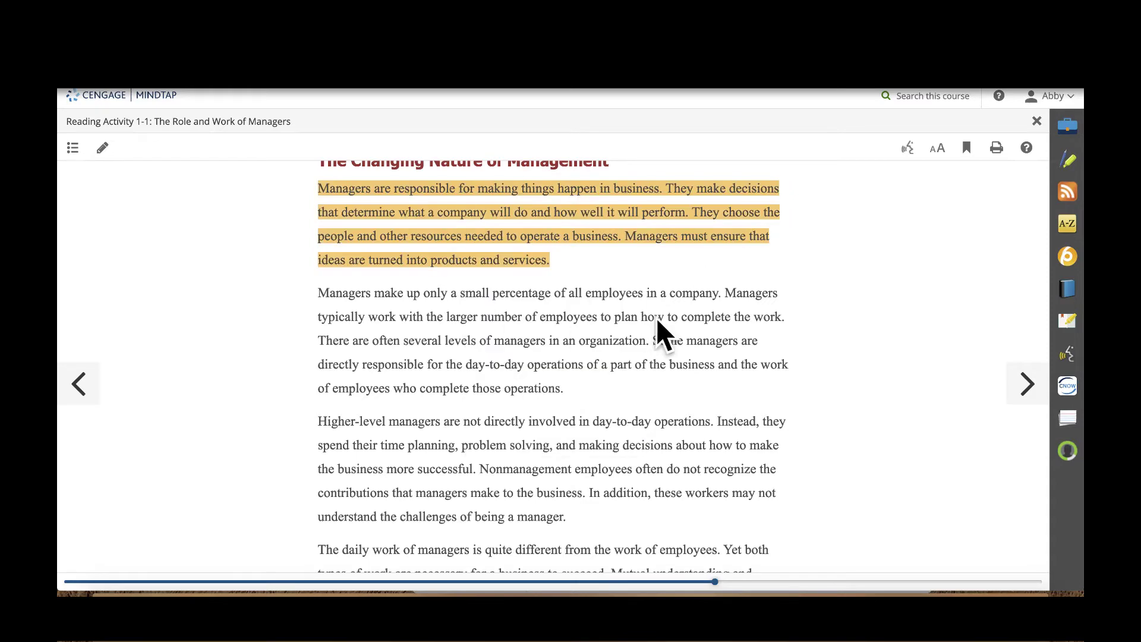
Step: Add the note "This is important!" to the orange-highlighted paragraph, share it, and save it
scroll(656, 317, up, 3)
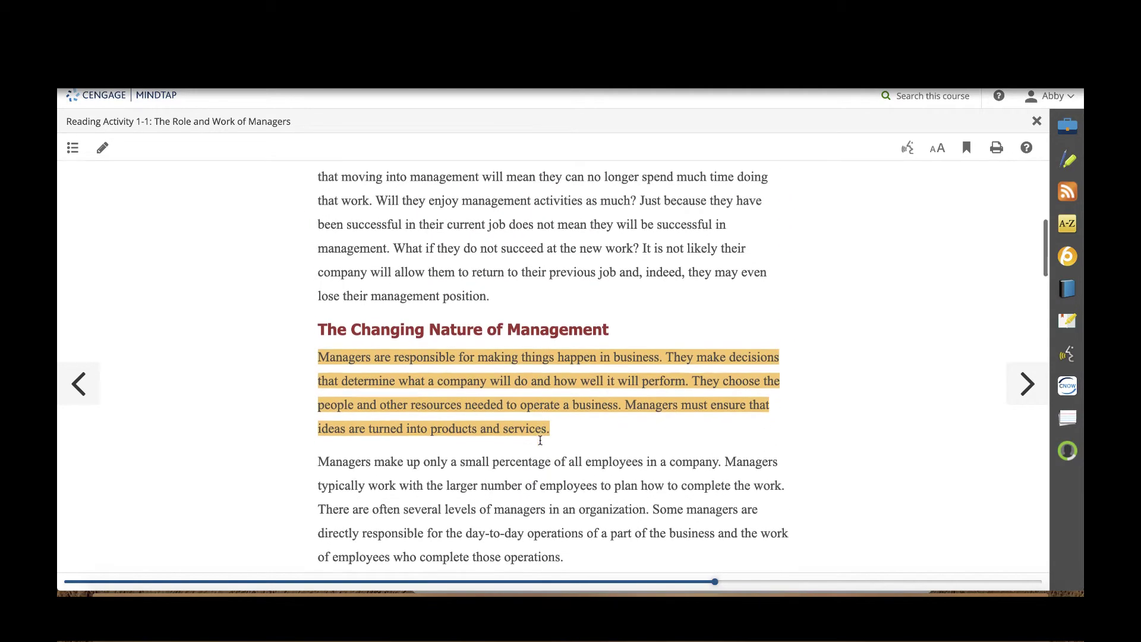
click(483, 404)
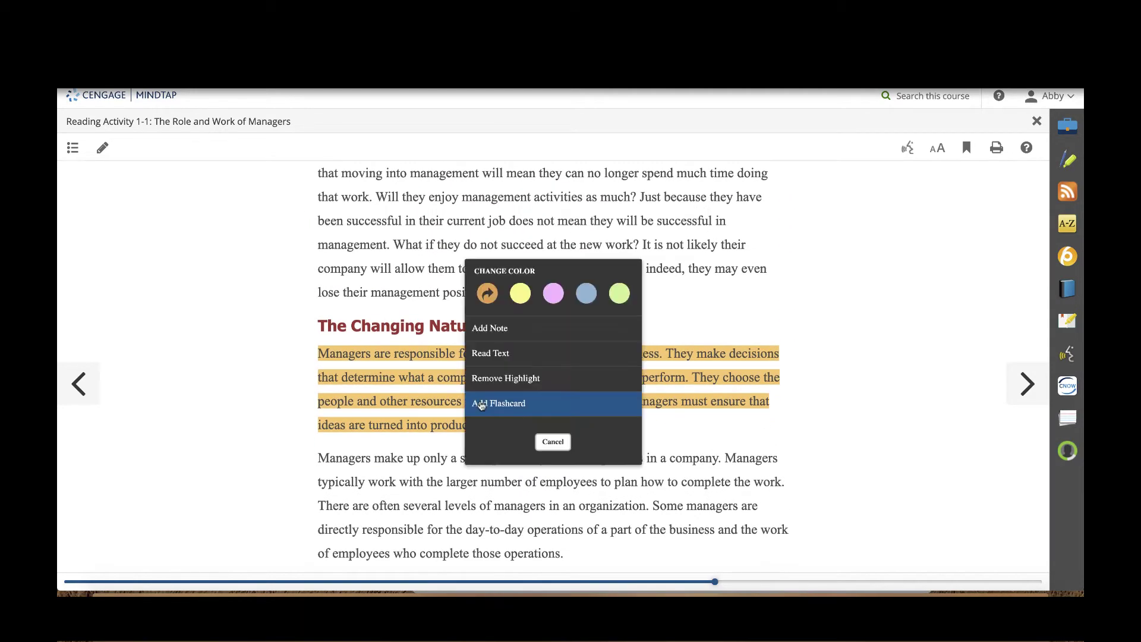
click(505, 338)
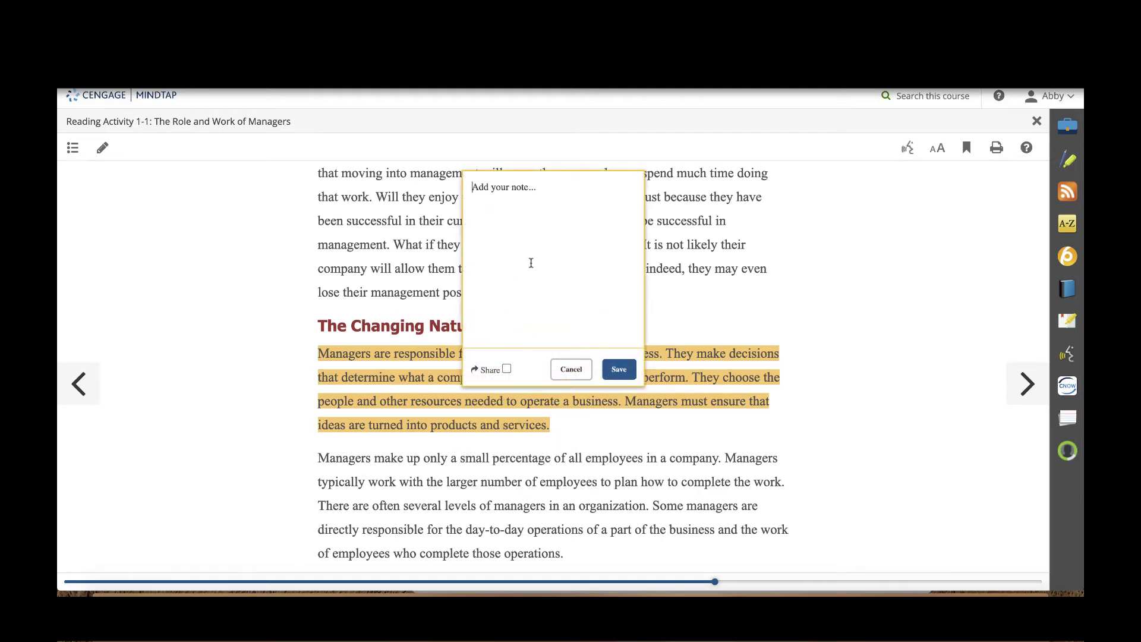
text(This is important!)
click(507, 369)
click(618, 369)
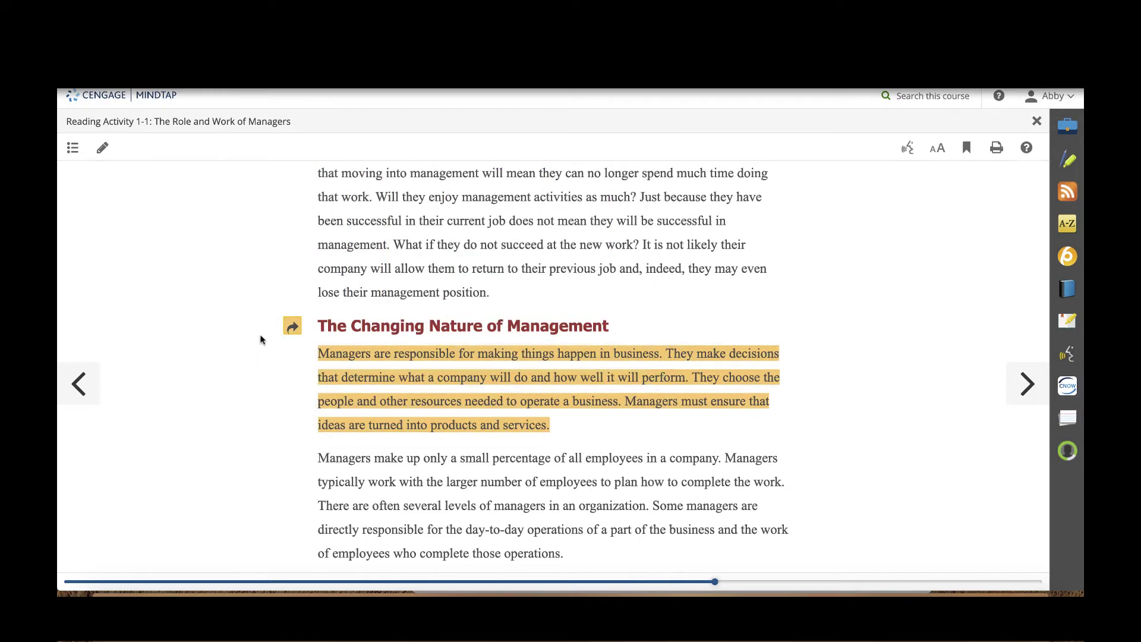
Step: Reopen the shared note on the orange-highlighted paragraph, check its sharing option in edit mode, and save it again
click(291, 327)
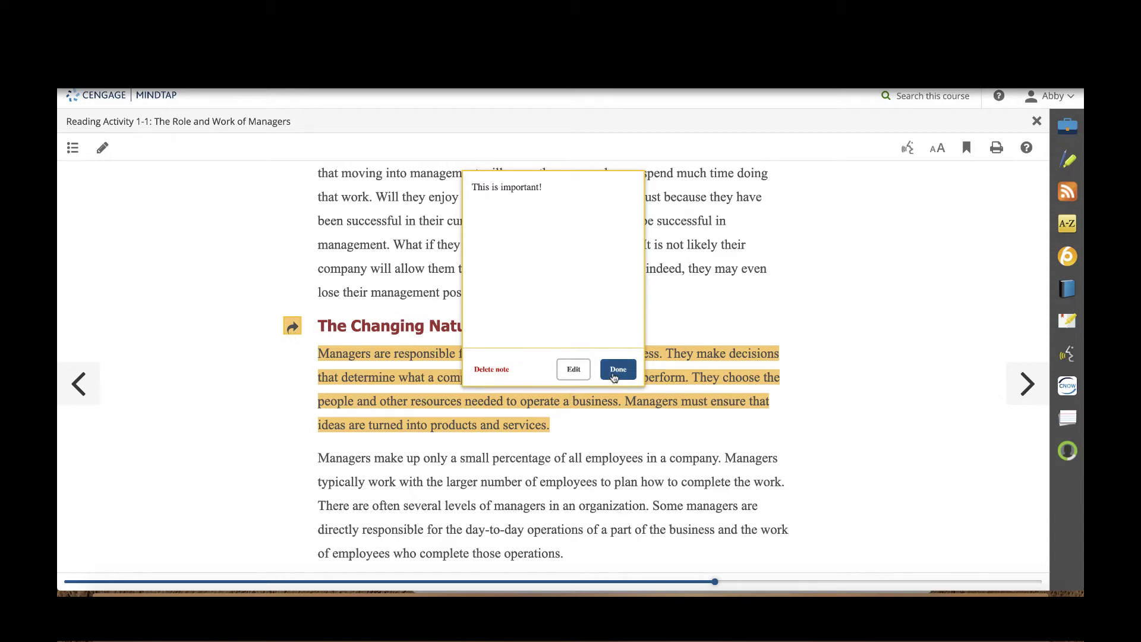
click(576, 370)
click(631, 373)
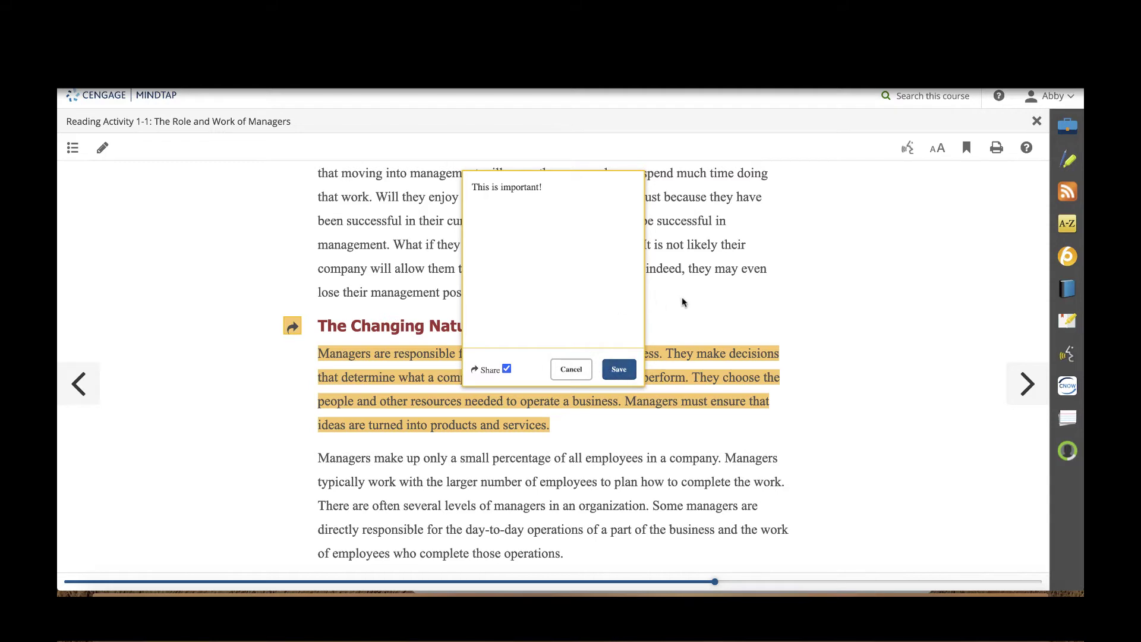
click(621, 369)
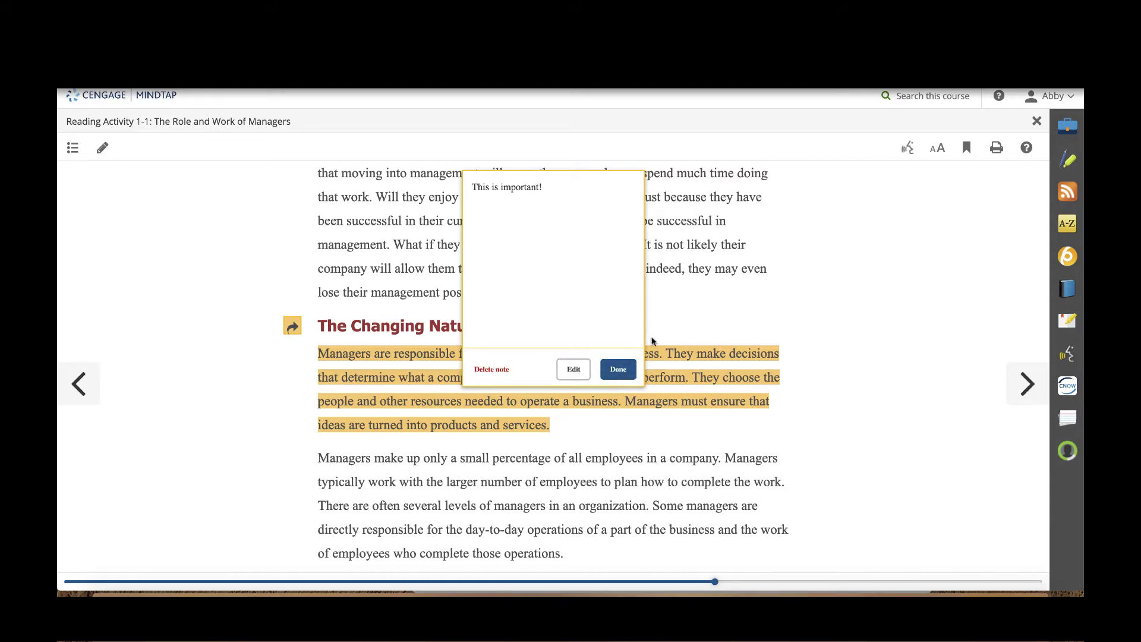
click(619, 370)
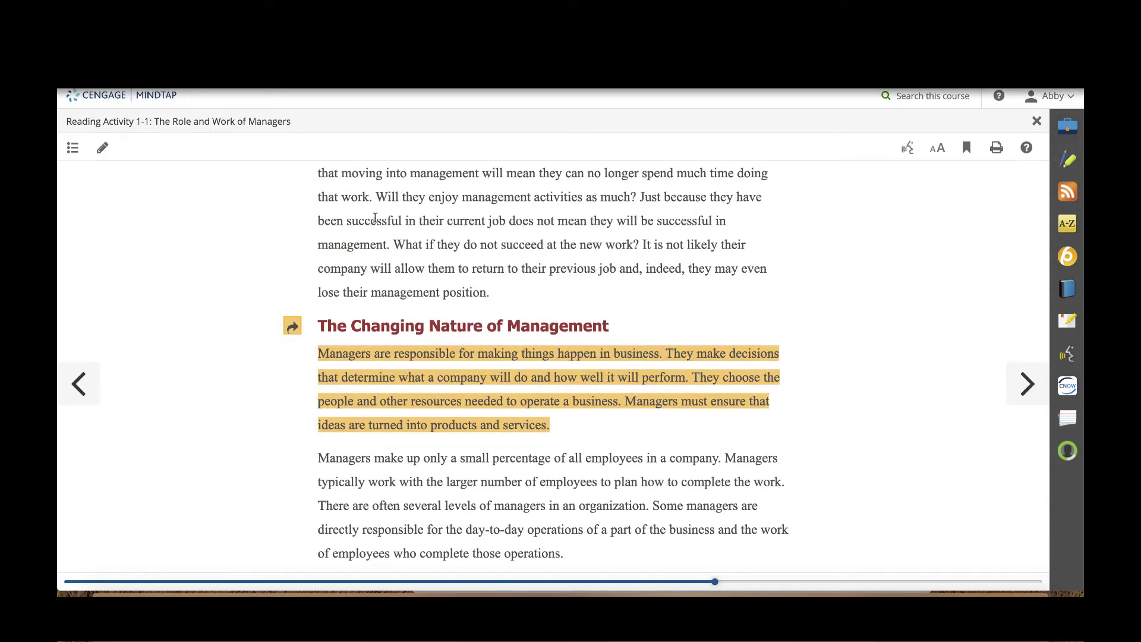
Step: Turn on editing for the reading and start a WebVideo Search inline activity directly after the orange-highlighted paragraph
scroll(230, 271, up, 7)
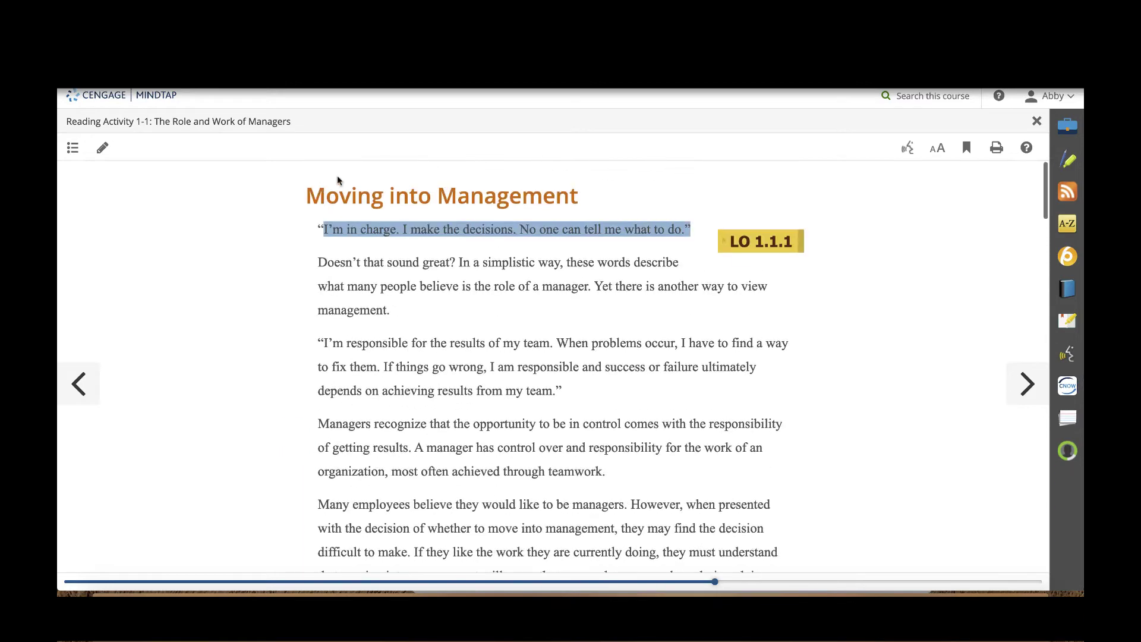
click(104, 149)
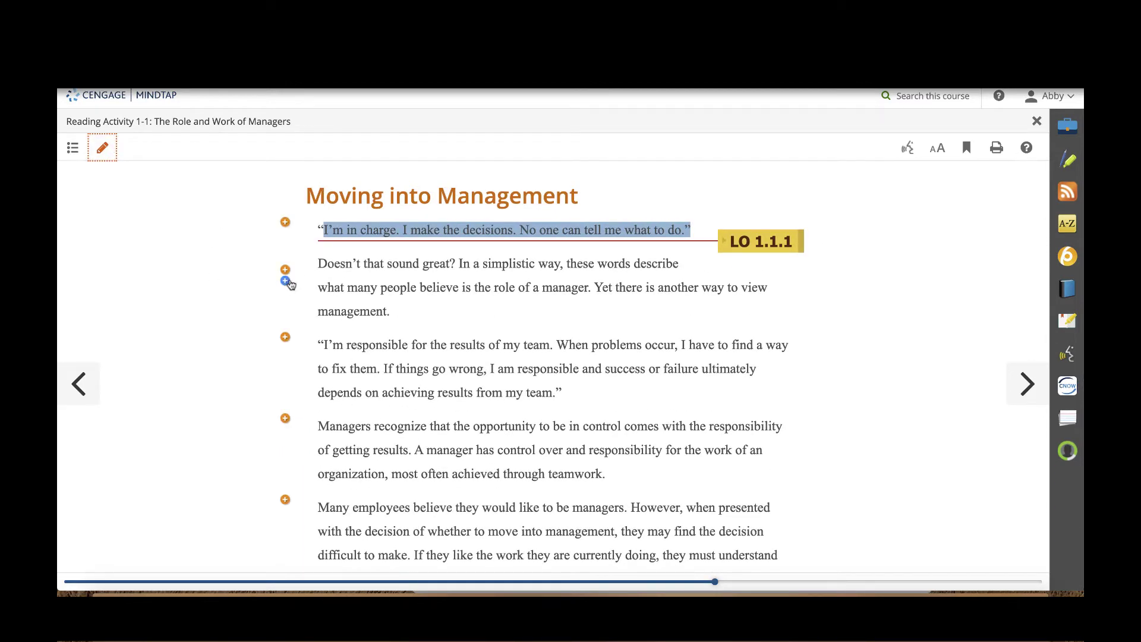
scroll(304, 378, down, 2)
scroll(304, 378, down, 10)
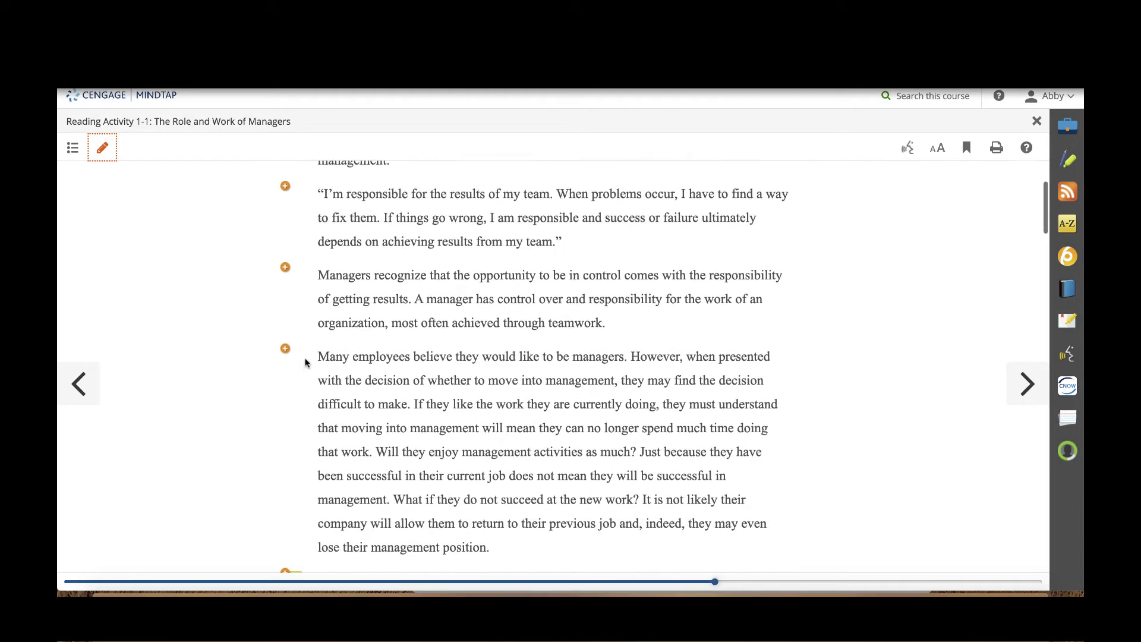
scroll(297, 295, up, 2)
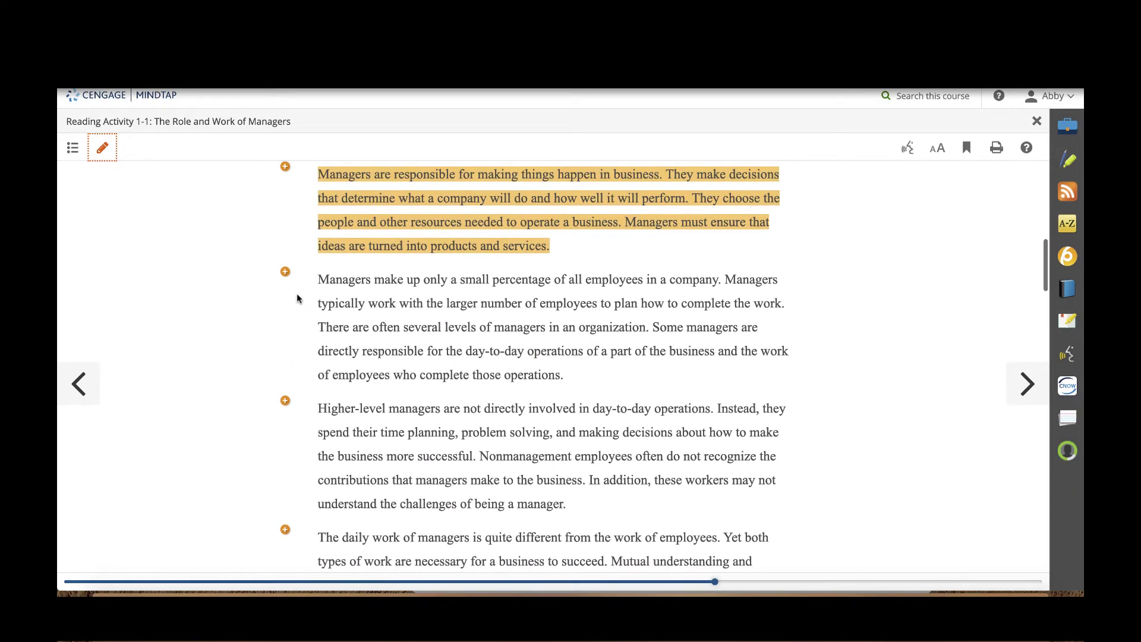
click(285, 271)
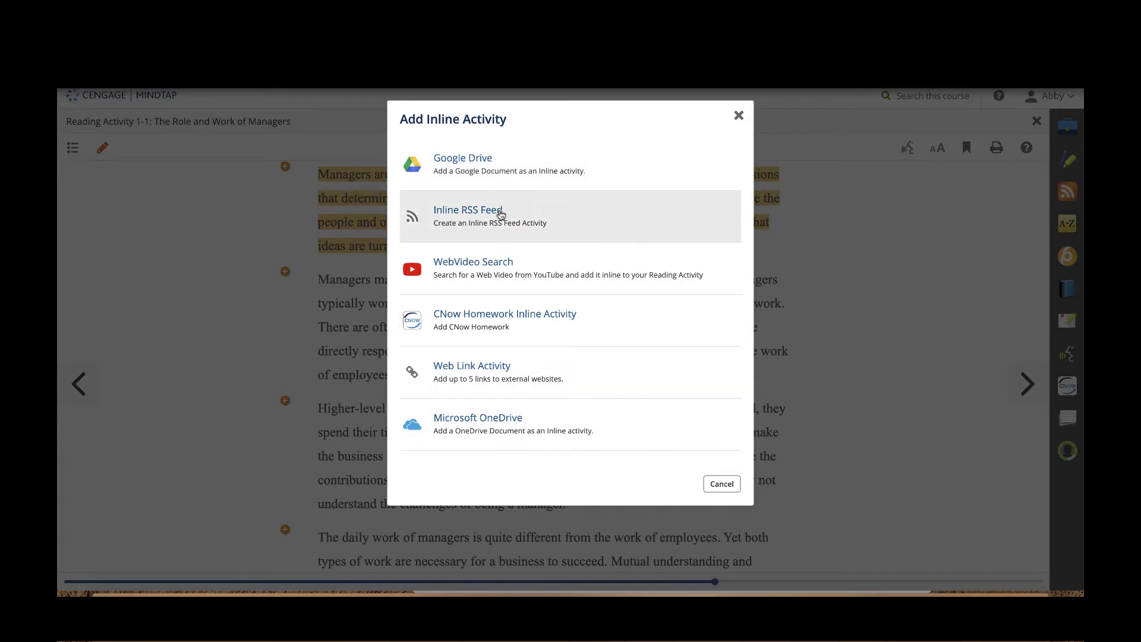
click(479, 267)
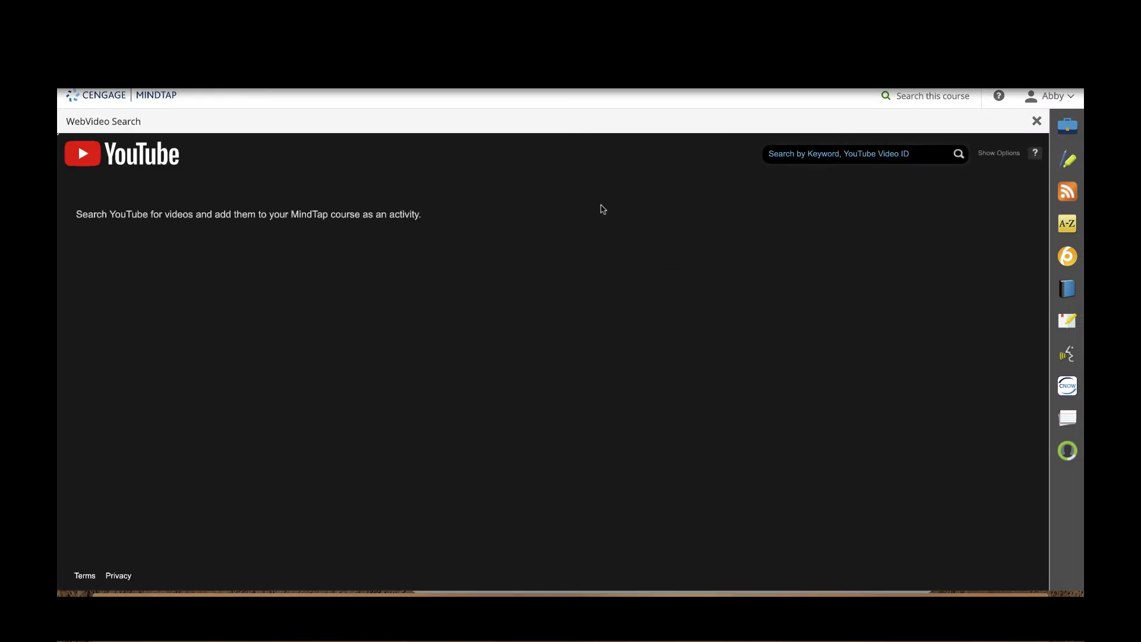
Step: Search YouTube for "Great Business Managers" and choose the video "5 Top Management Skills: How to Be a Great Manager"
click(812, 150)
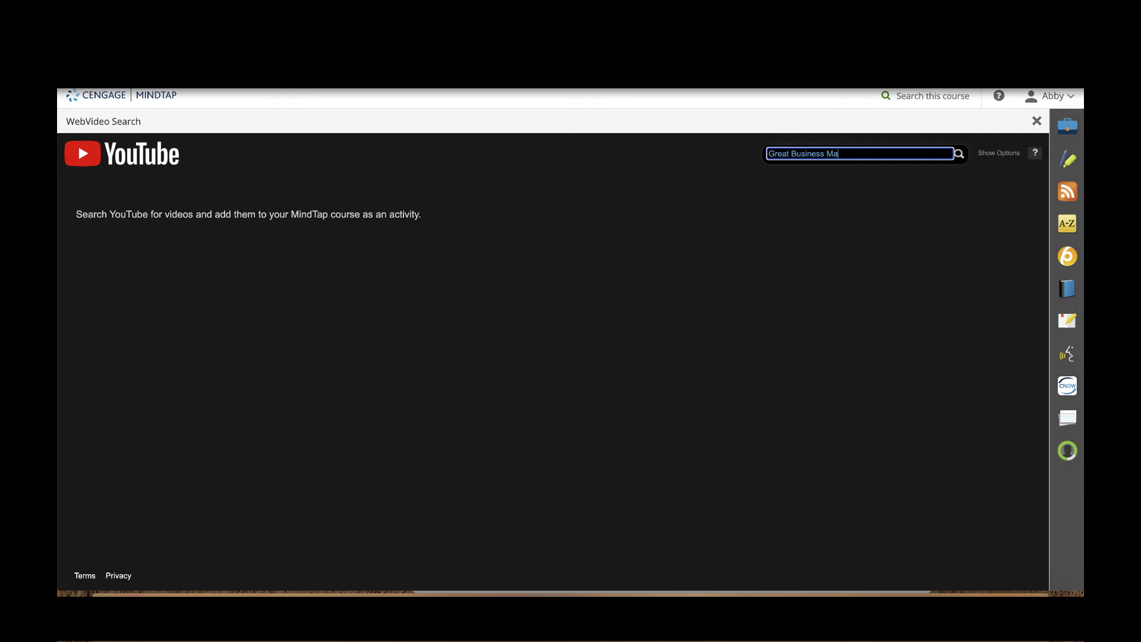
key(Return)
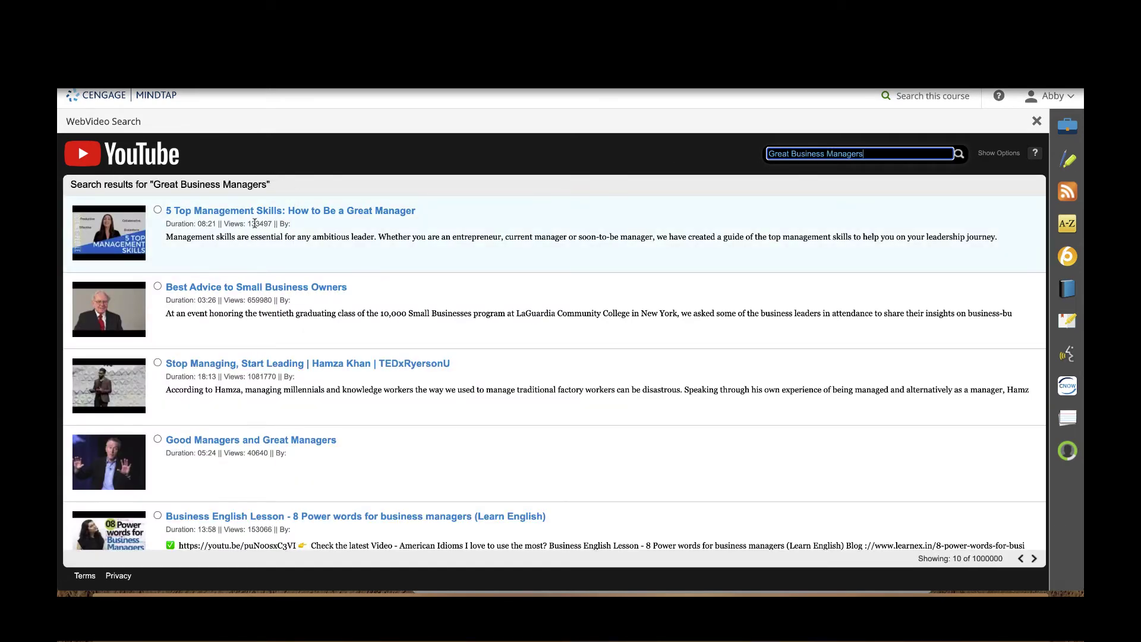
click(158, 211)
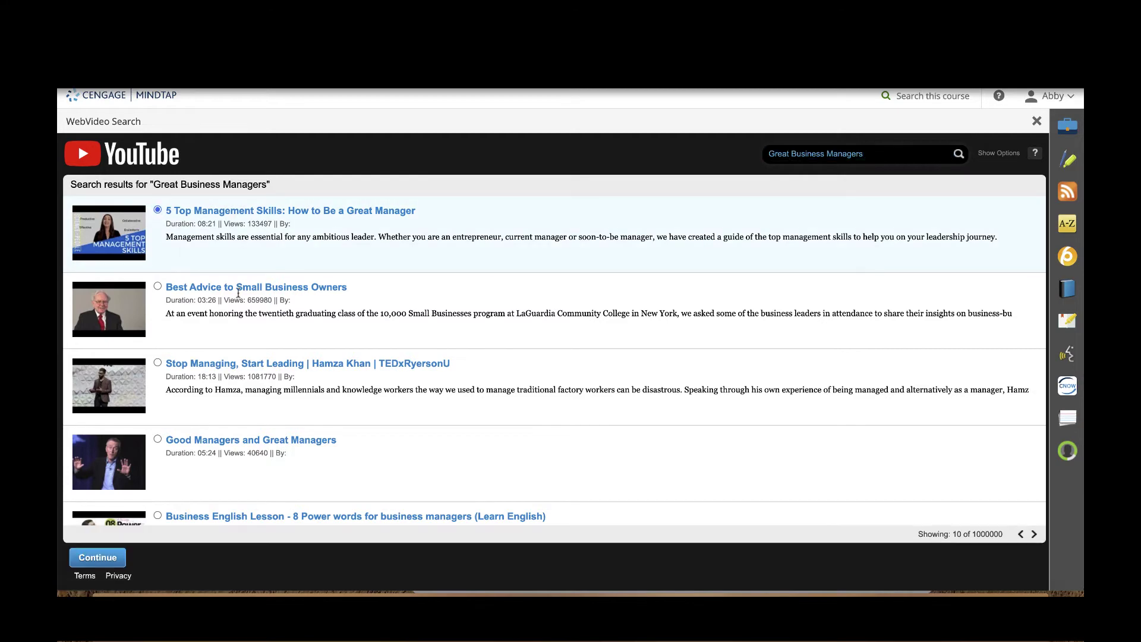
click(98, 557)
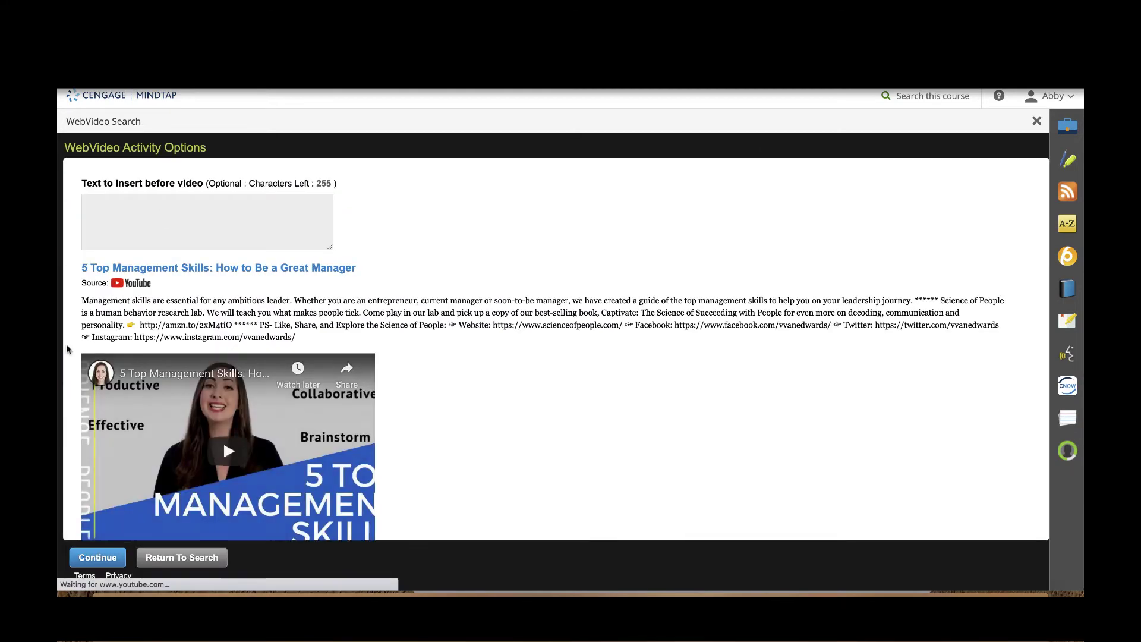
Step: Review the video's activity options, insert it into the reading without extra text before or after it, and turn off editing
scroll(413, 291, down, 3)
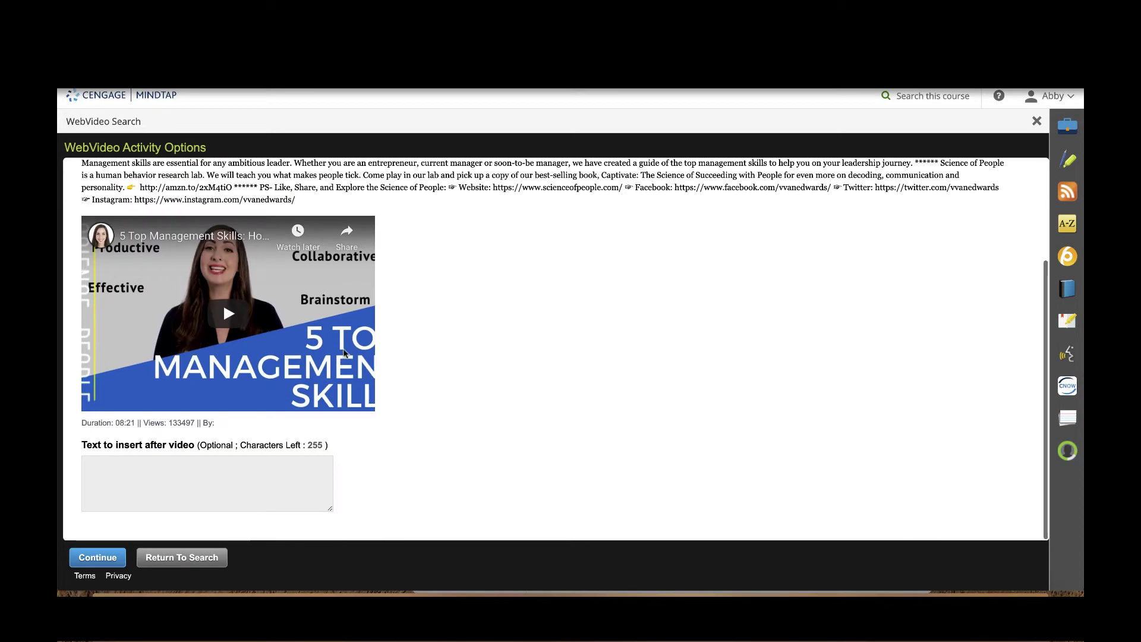
scroll(344, 352, up, 3)
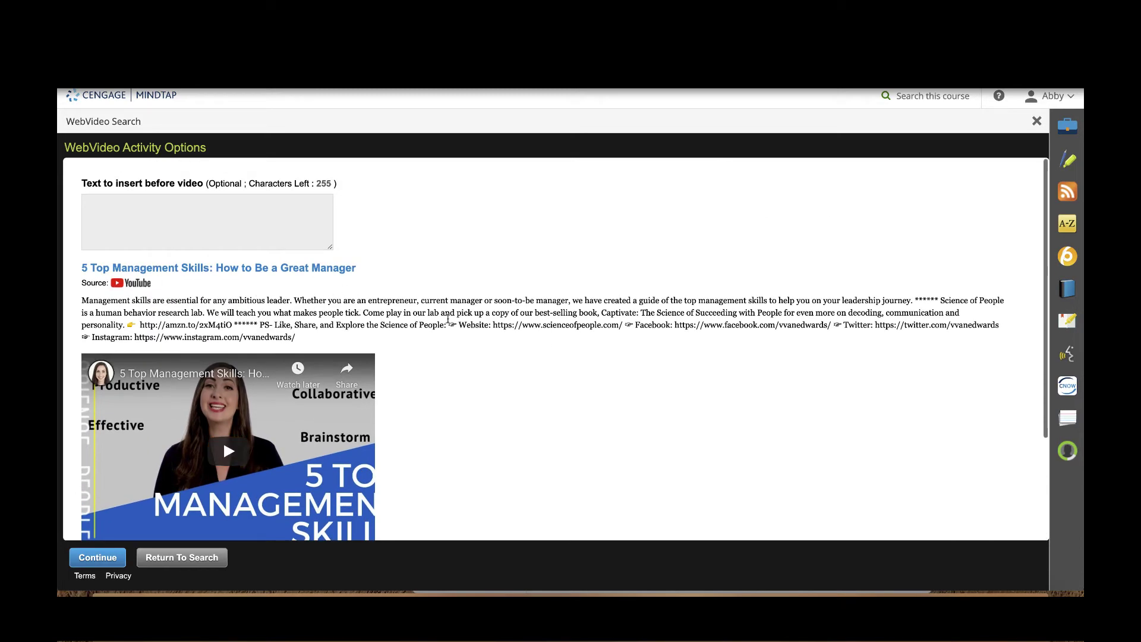
scroll(448, 319, down, 3)
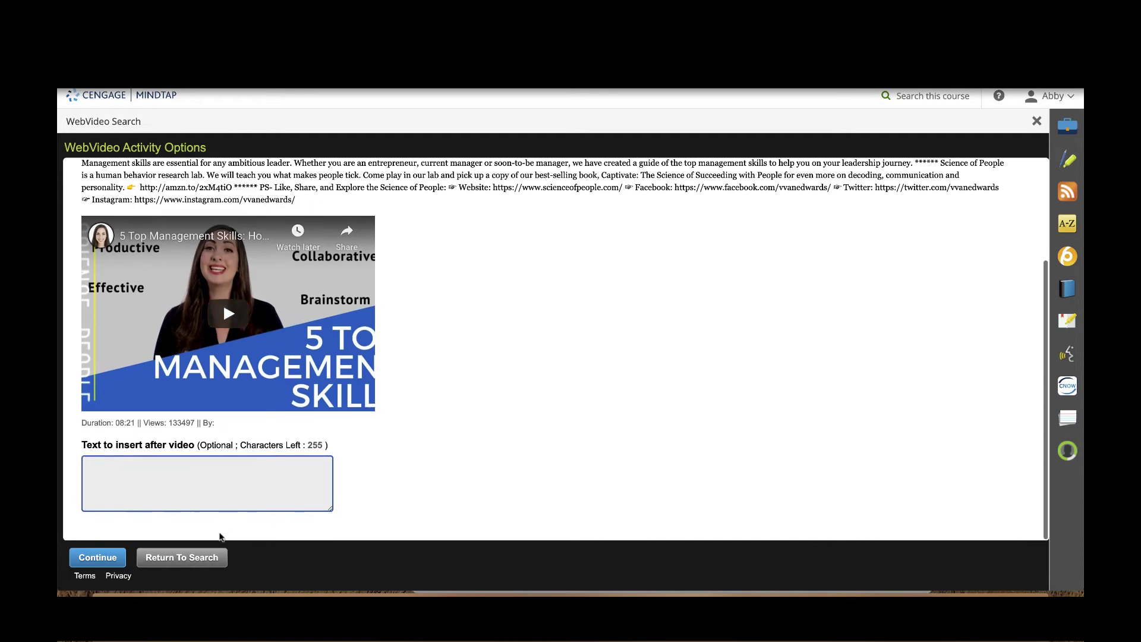
click(98, 557)
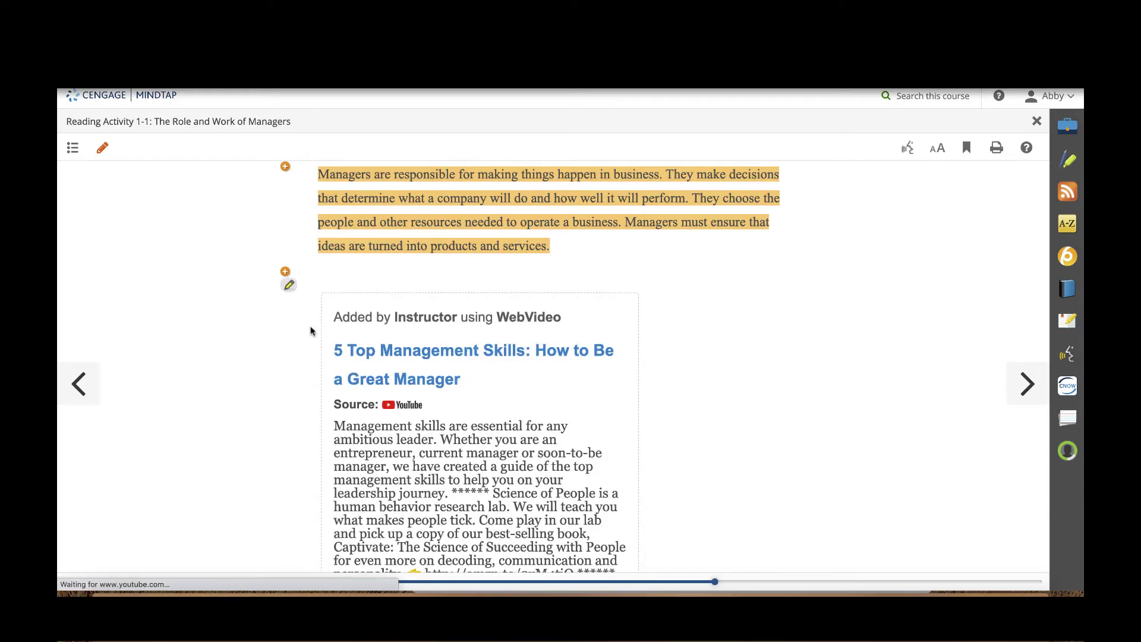
click(102, 147)
Step: Look over the embedded video and the surrounding reading text, and close Reading Activity 1-1
scroll(822, 460, down, 5)
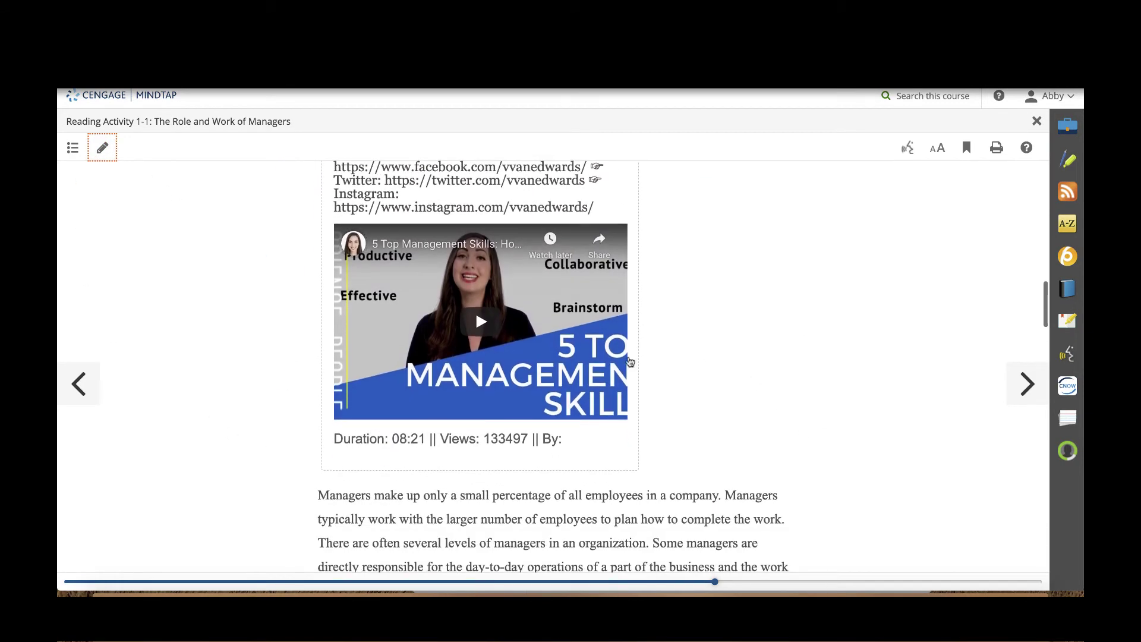
scroll(846, 430, down, 10)
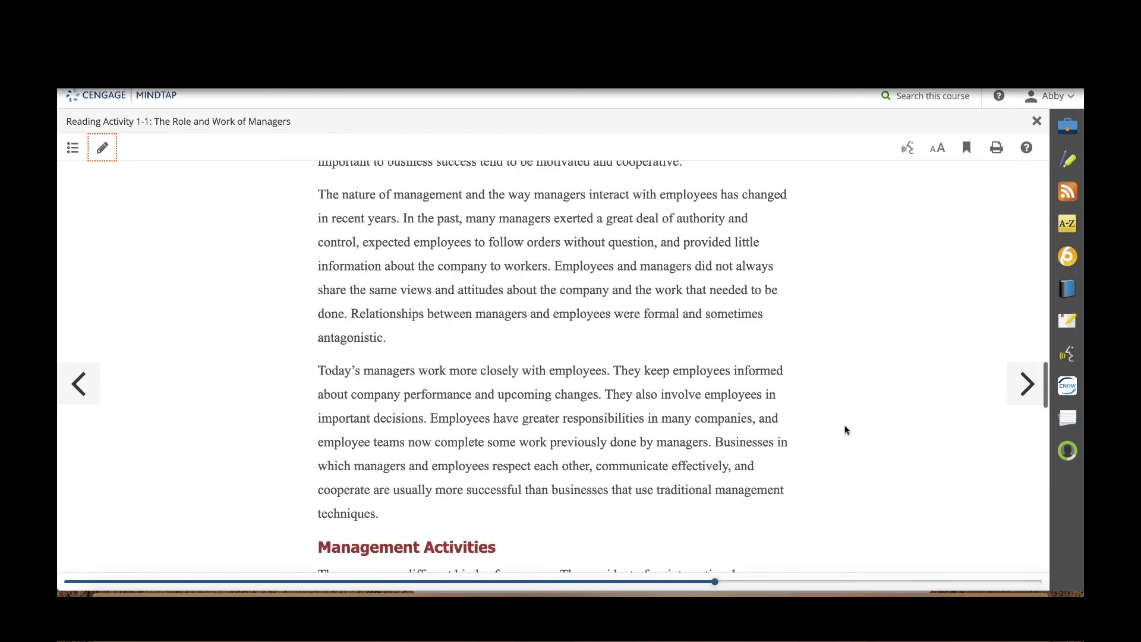
scroll(848, 431, up, 15)
scroll(848, 432, up, 4)
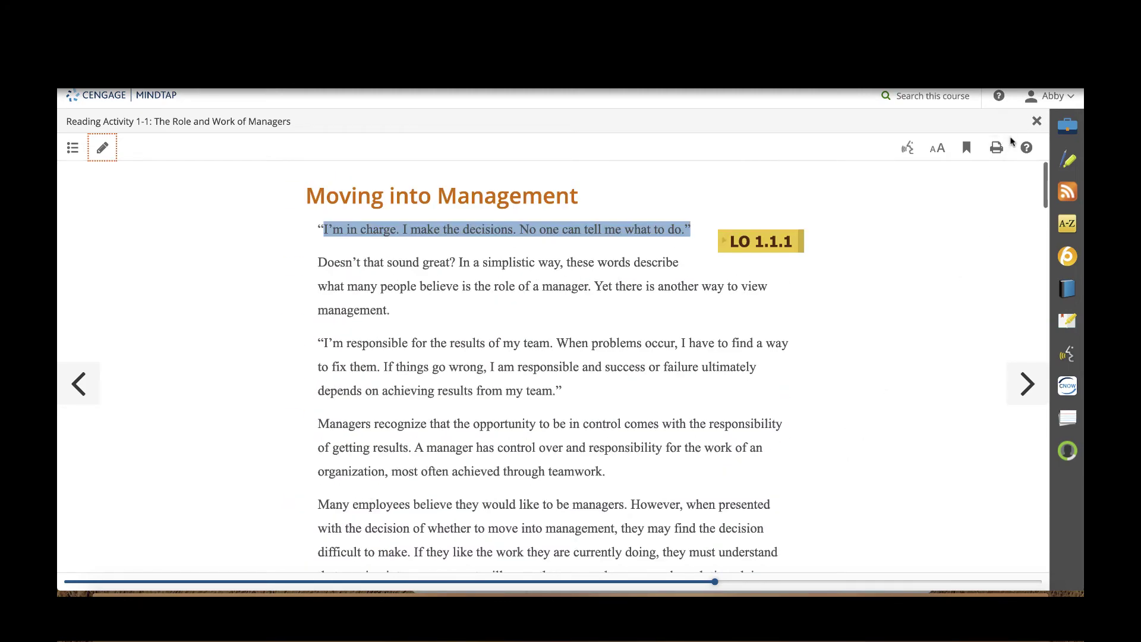
click(1036, 123)
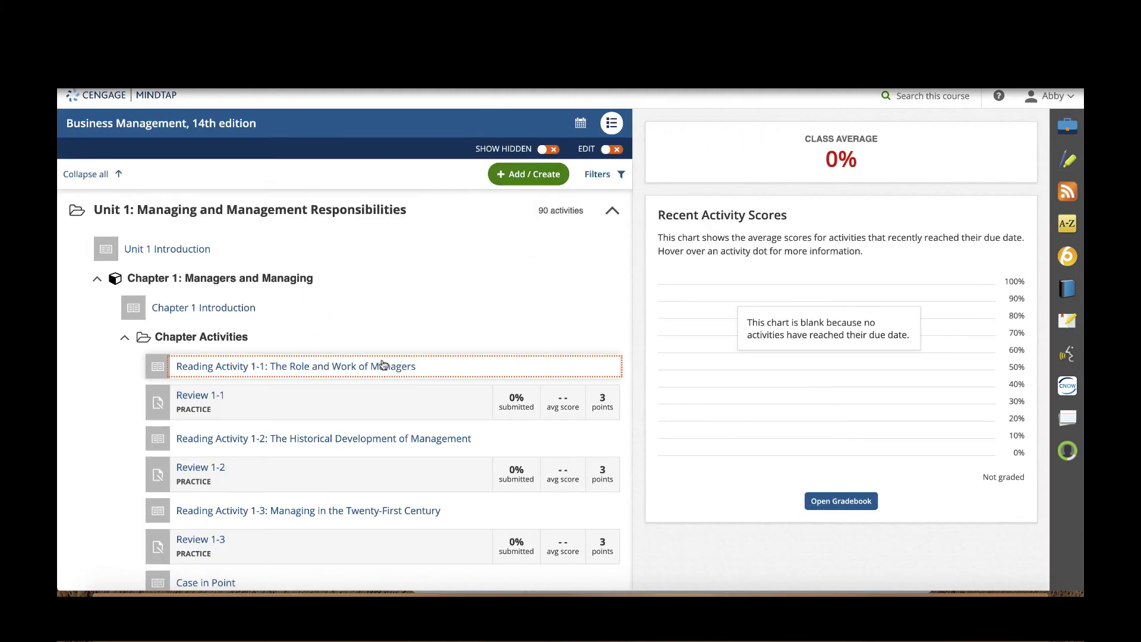
Step: Open the Review 1-1 practice assignment under Chapter Activities and start it
scroll(291, 350, down, 1)
scroll(309, 282, down, 1)
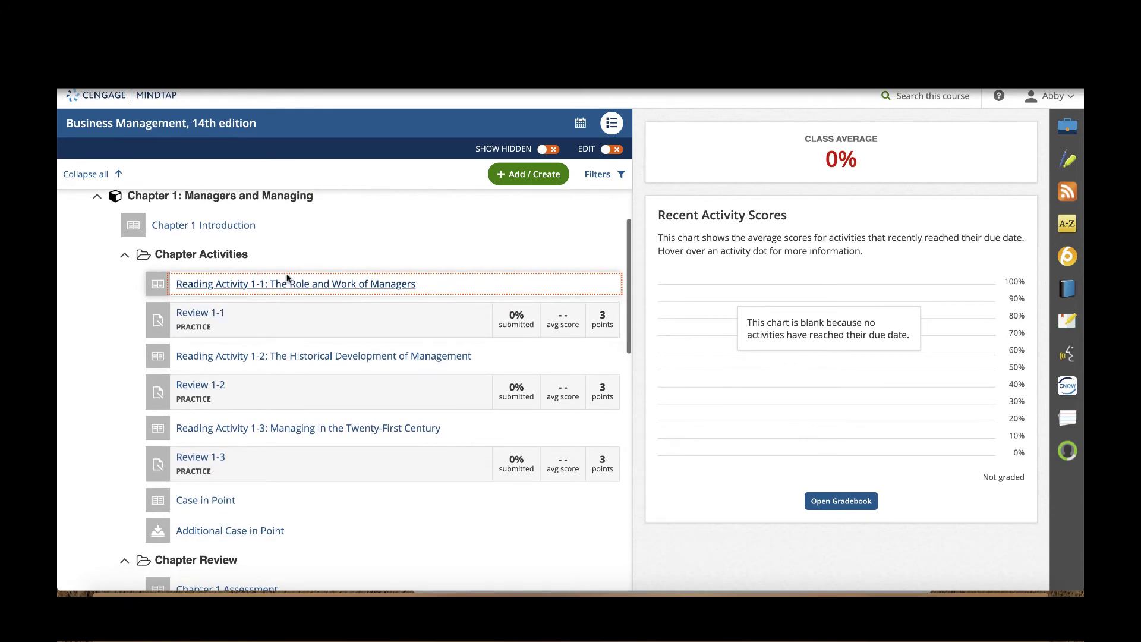
click(196, 310)
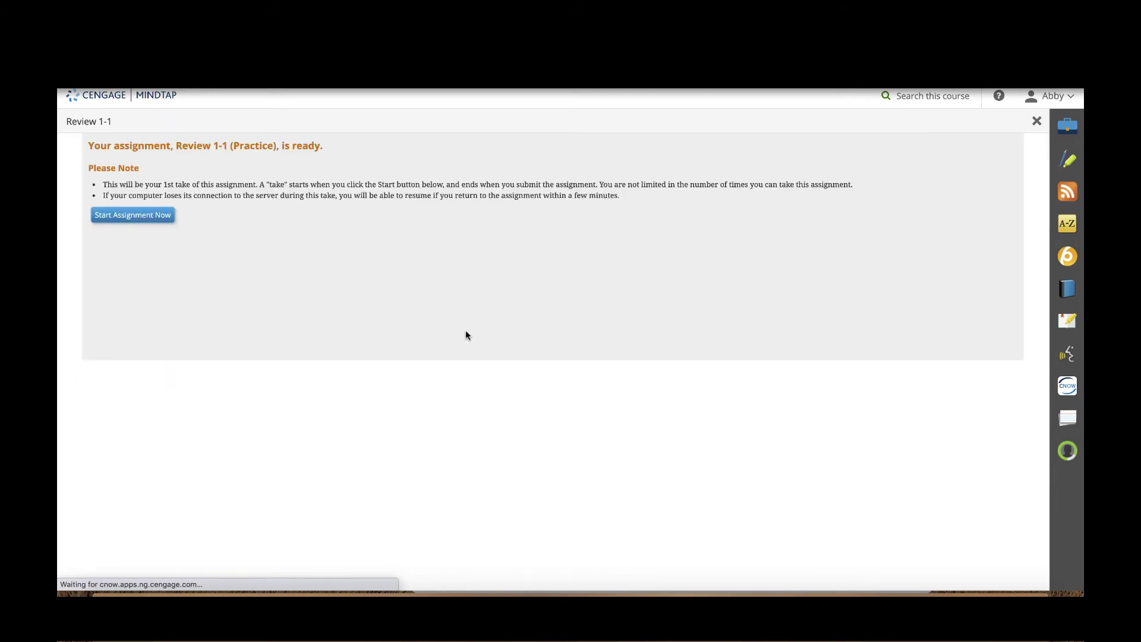
click(124, 214)
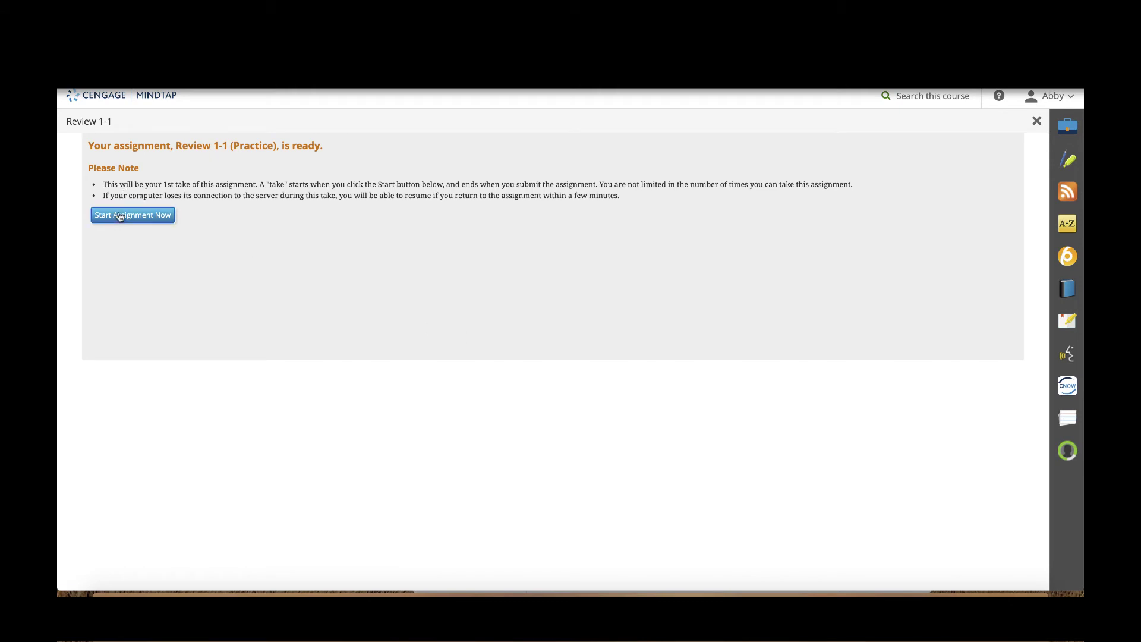
Step: Match planning to analyzing information, staffing to accomplishing an organization's goals, controlling to determining how plans can be accomplished, and leading to finding individuals
click(481, 339)
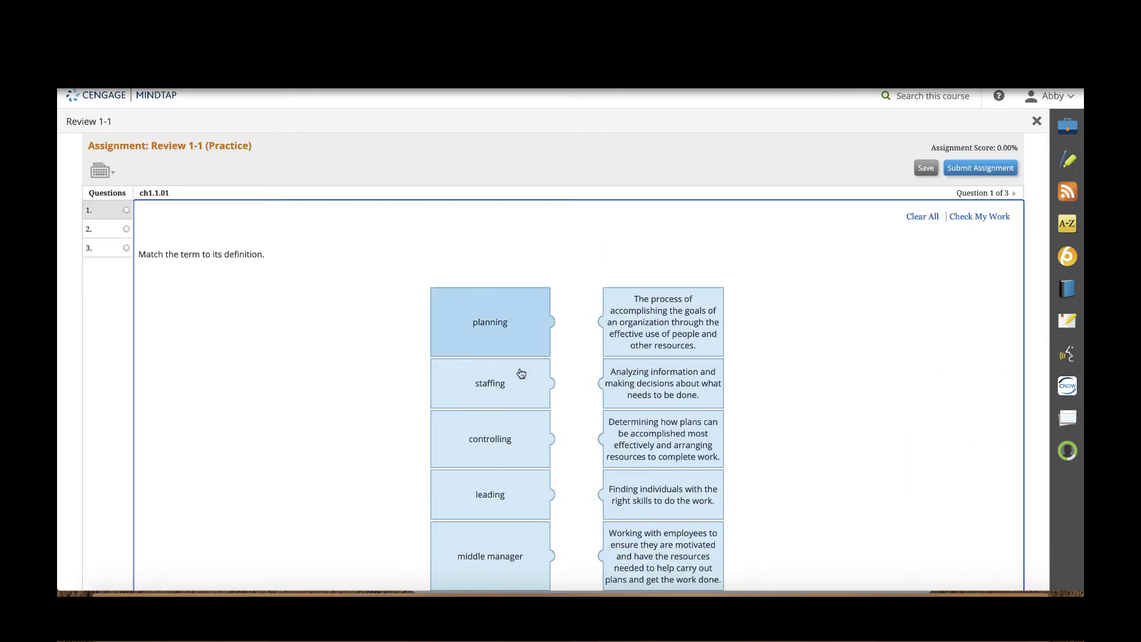
click(498, 333)
click(639, 373)
click(638, 339)
click(512, 393)
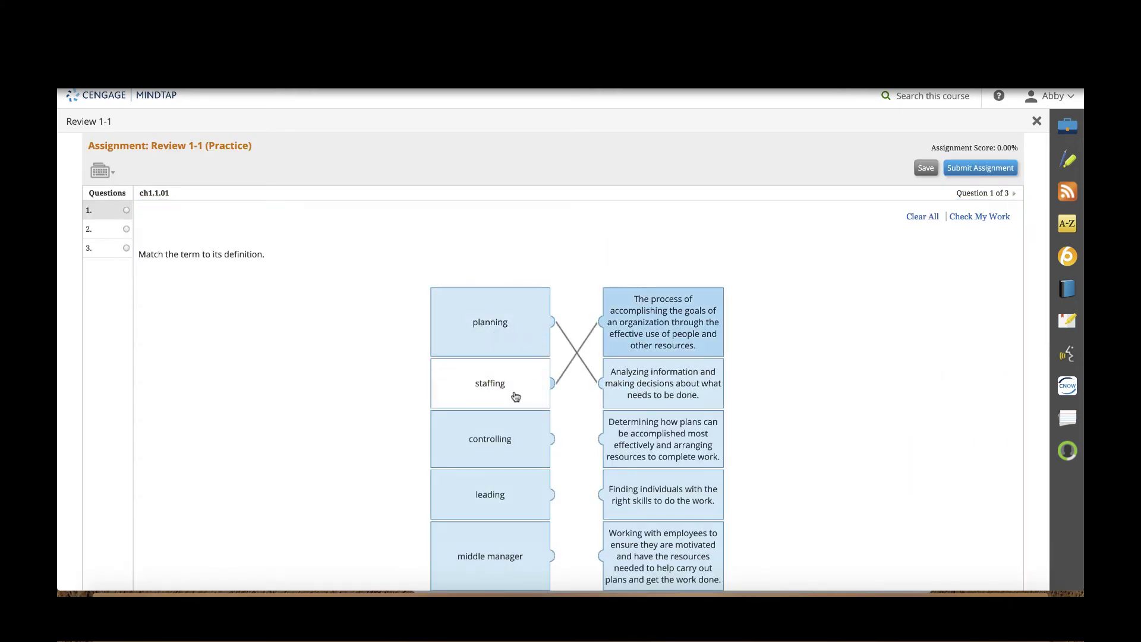
click(627, 437)
click(524, 441)
click(642, 496)
click(528, 496)
Step: Match manager to the top-level manager definition, organizing to directing the work of employees, and management to evaluating results
scroll(534, 498, down, 7)
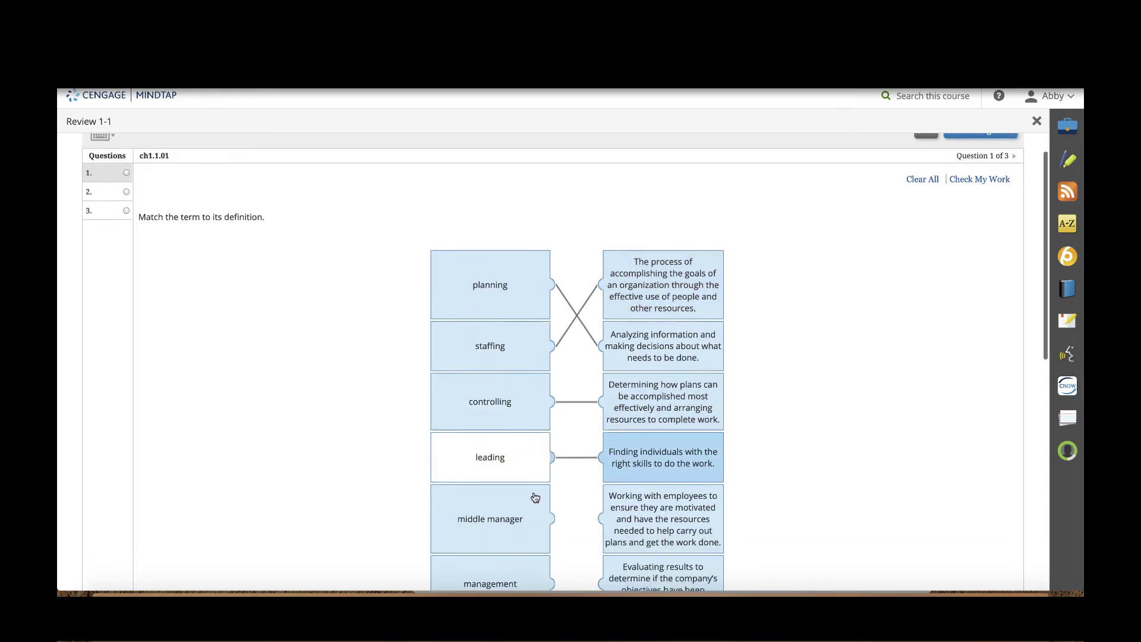
click(510, 394)
click(646, 381)
click(632, 337)
click(509, 268)
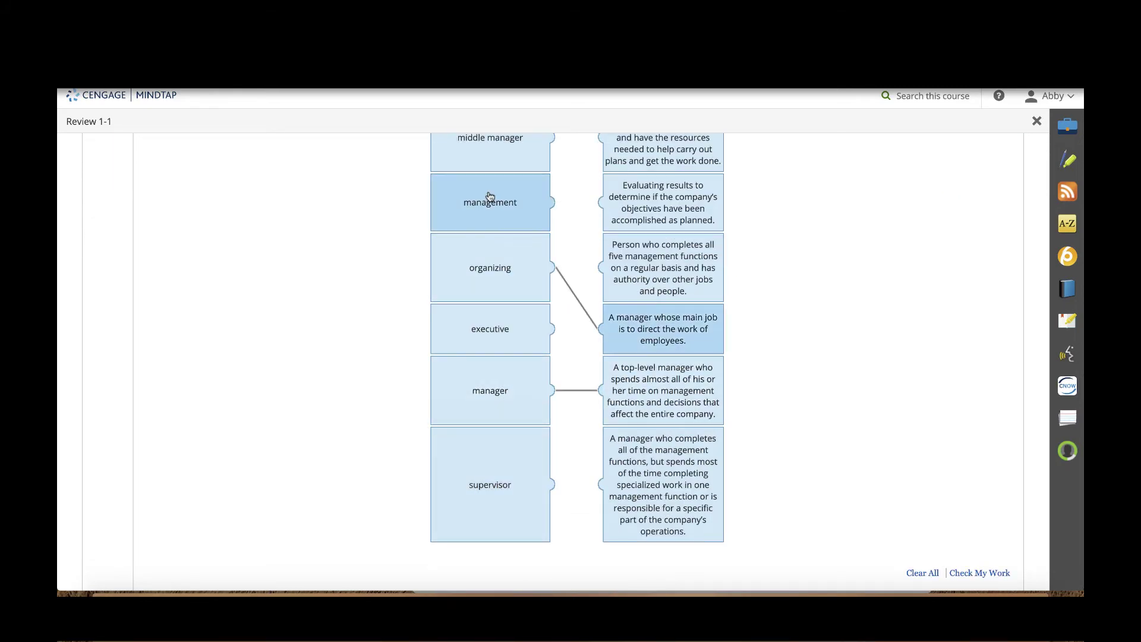
click(520, 205)
click(612, 208)
Step: Check the work on question 1, review the feedback on the matched pairs, and go on to question 2
scroll(838, 331, up, 7)
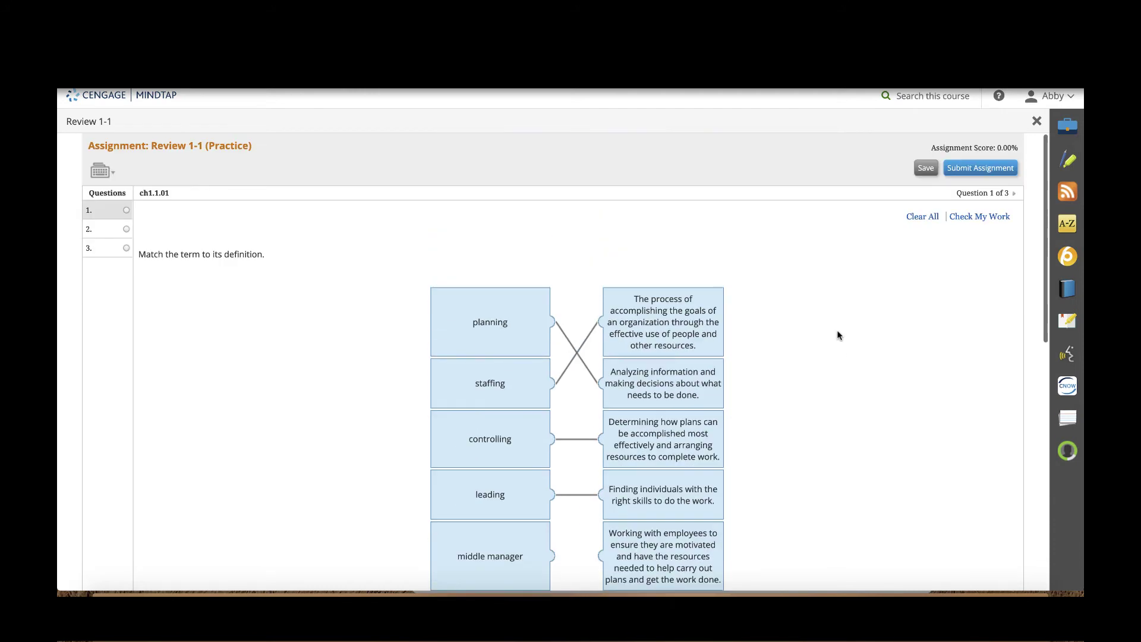
click(985, 215)
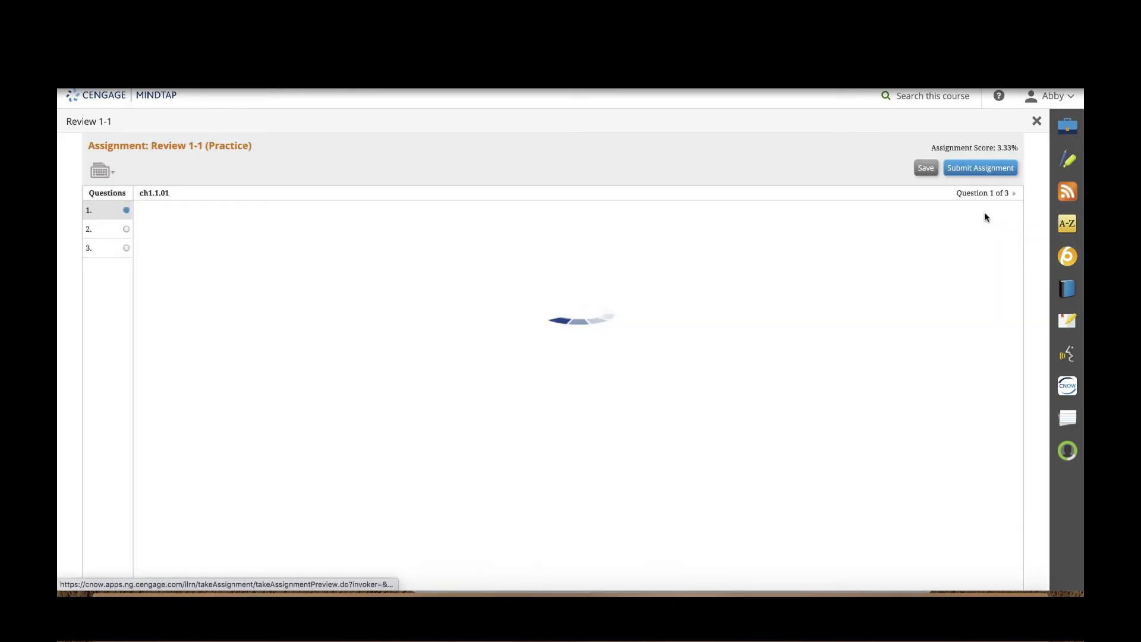
scroll(746, 363, down, 5)
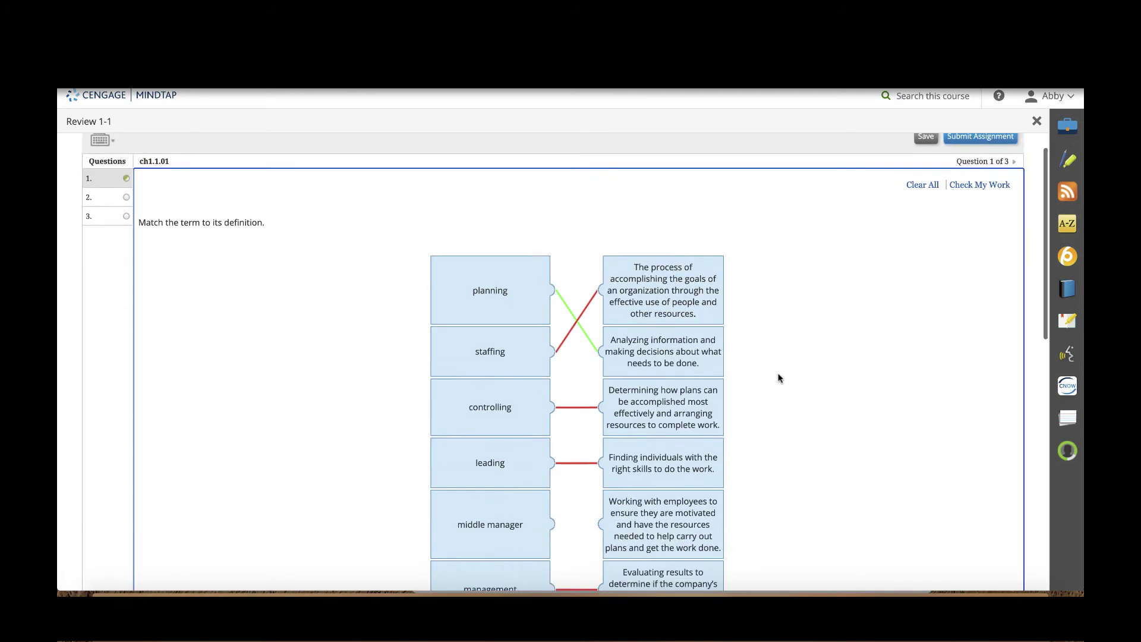
scroll(684, 248, down, 3)
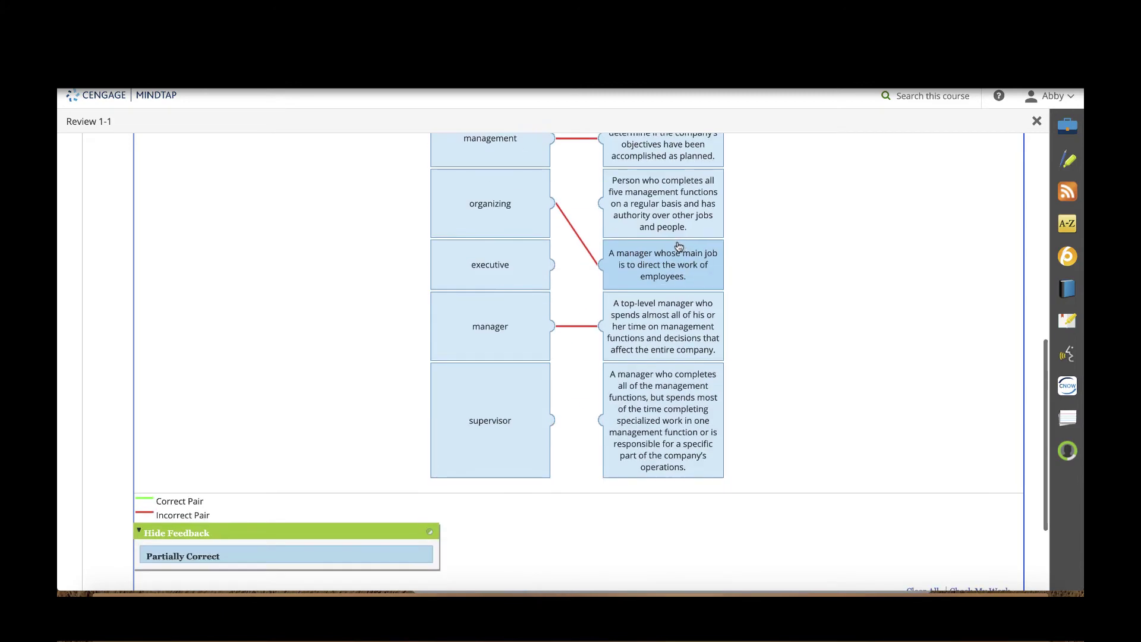
scroll(564, 442, up, 1)
scroll(572, 438, up, 7)
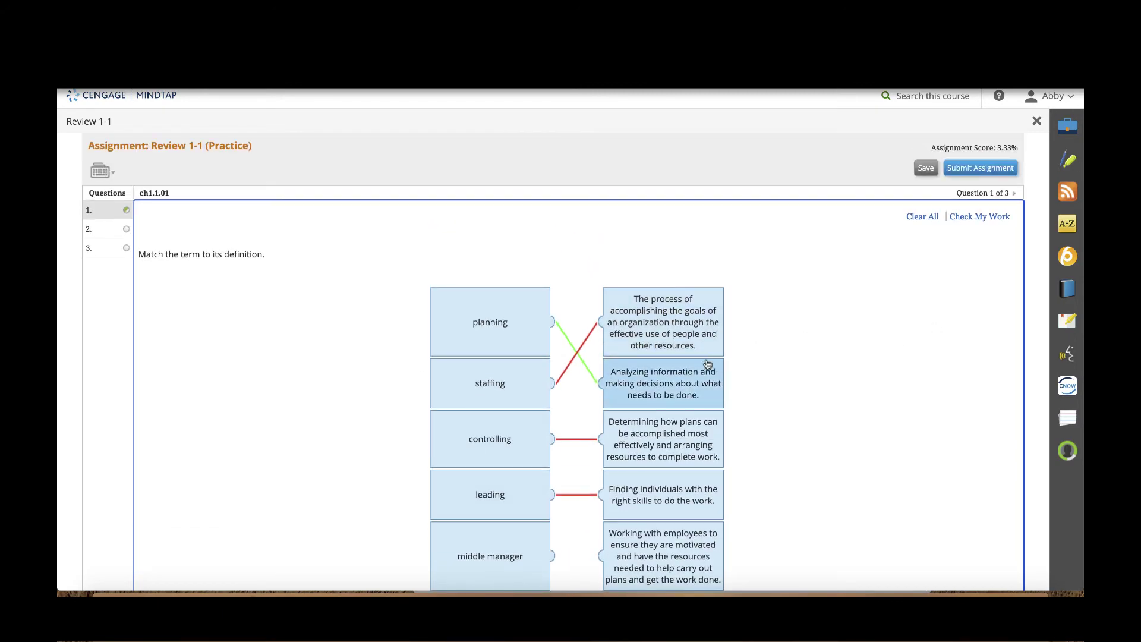
click(98, 229)
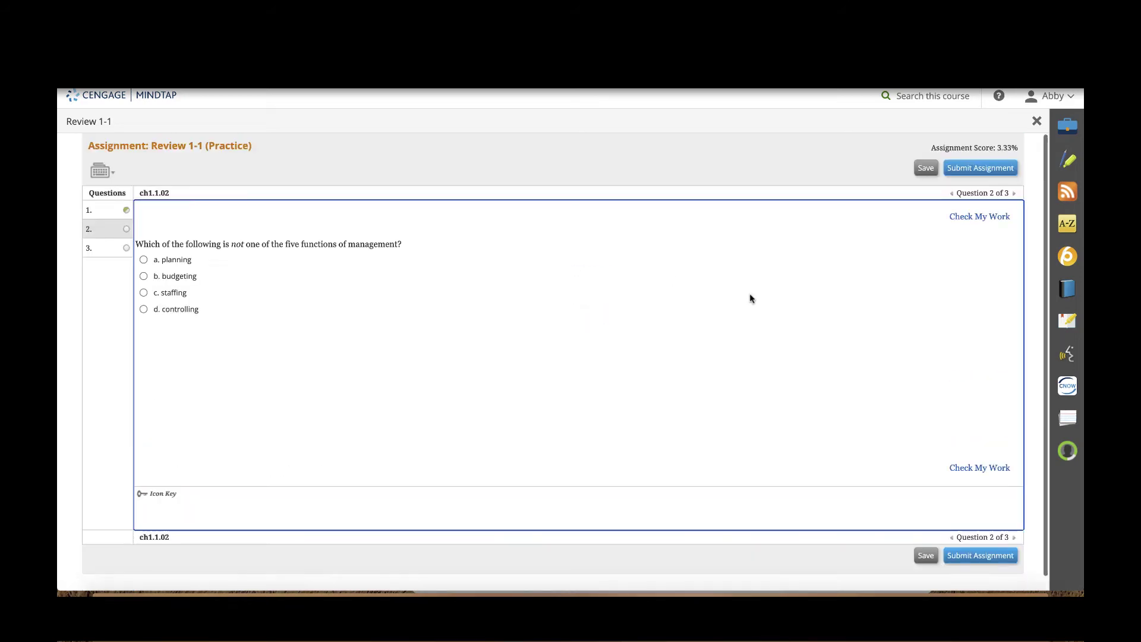
Step: Answer question 2 with staffing, submit the Review 1-1 assignment with question 3 unanswered, and close it
click(144, 293)
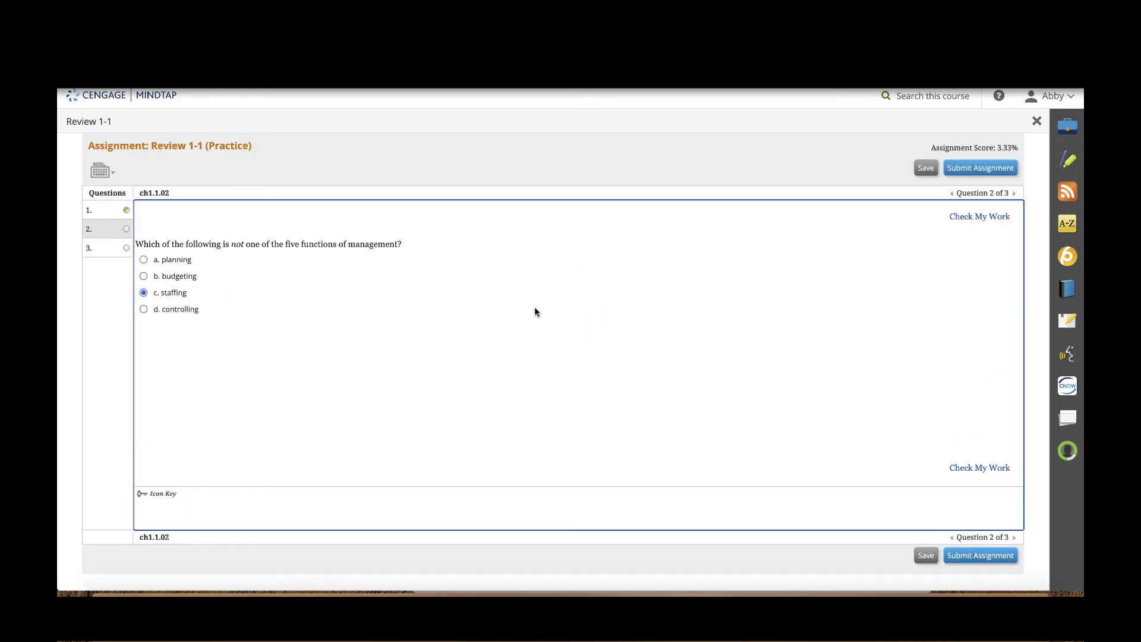
click(985, 169)
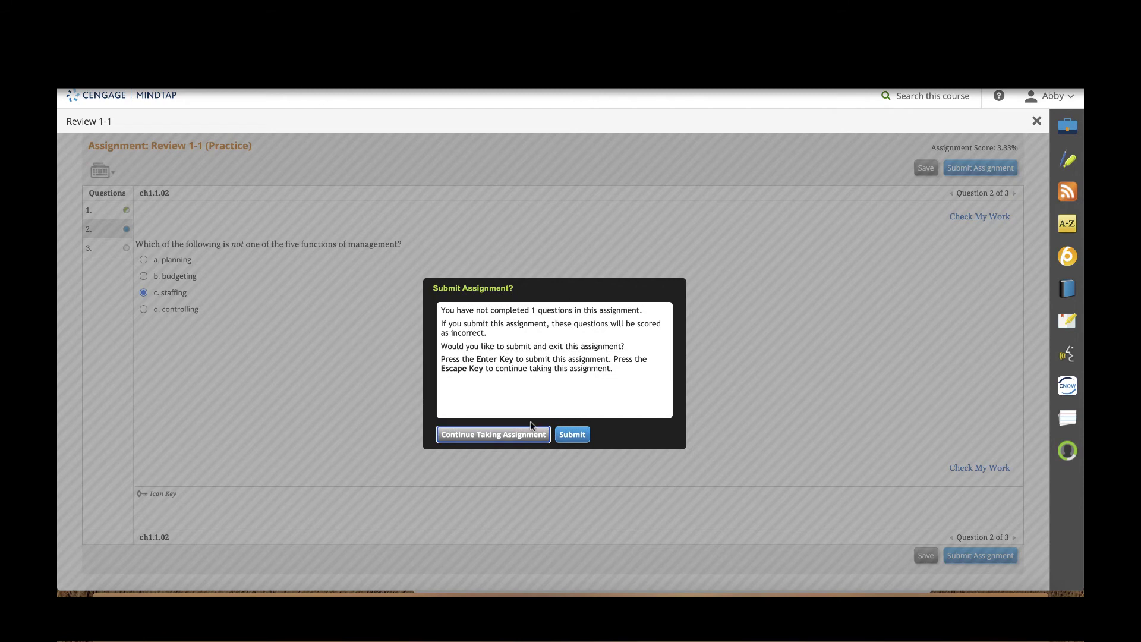
click(572, 434)
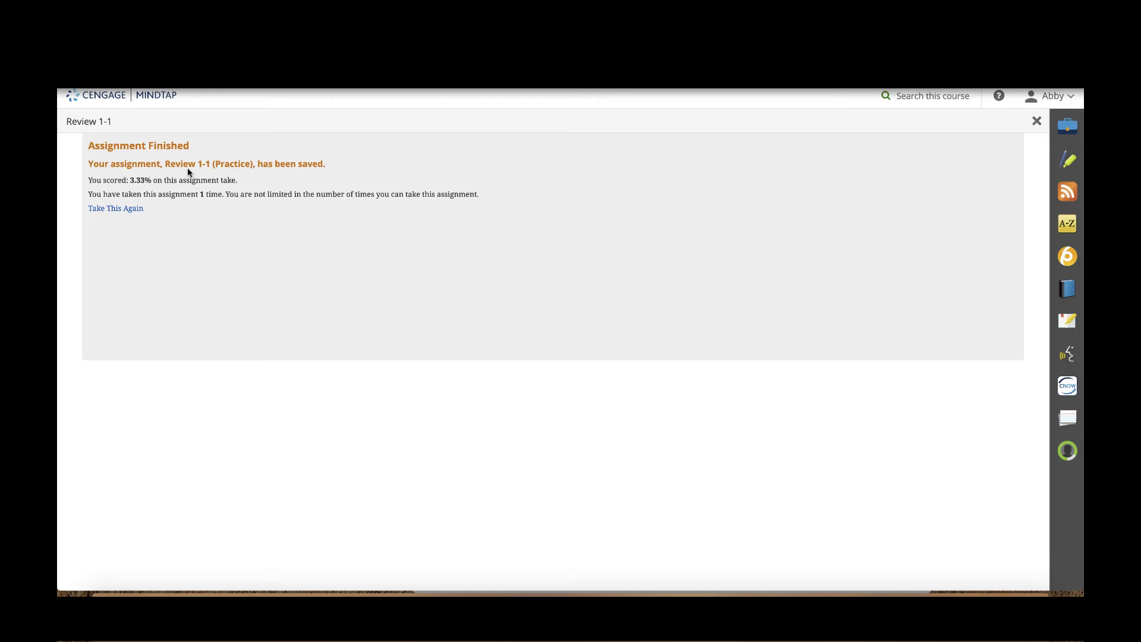
click(1036, 120)
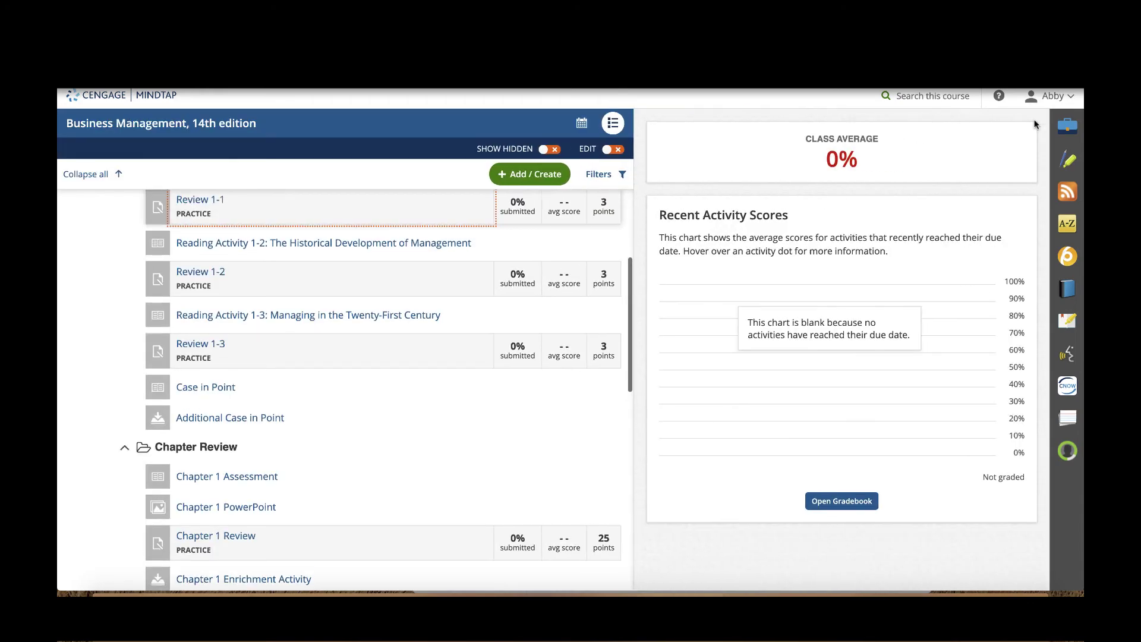
Step: Open the Case in Point reading under Chapter Activities, read through to the Think Critically questions, and close it
scroll(355, 365, up, 2)
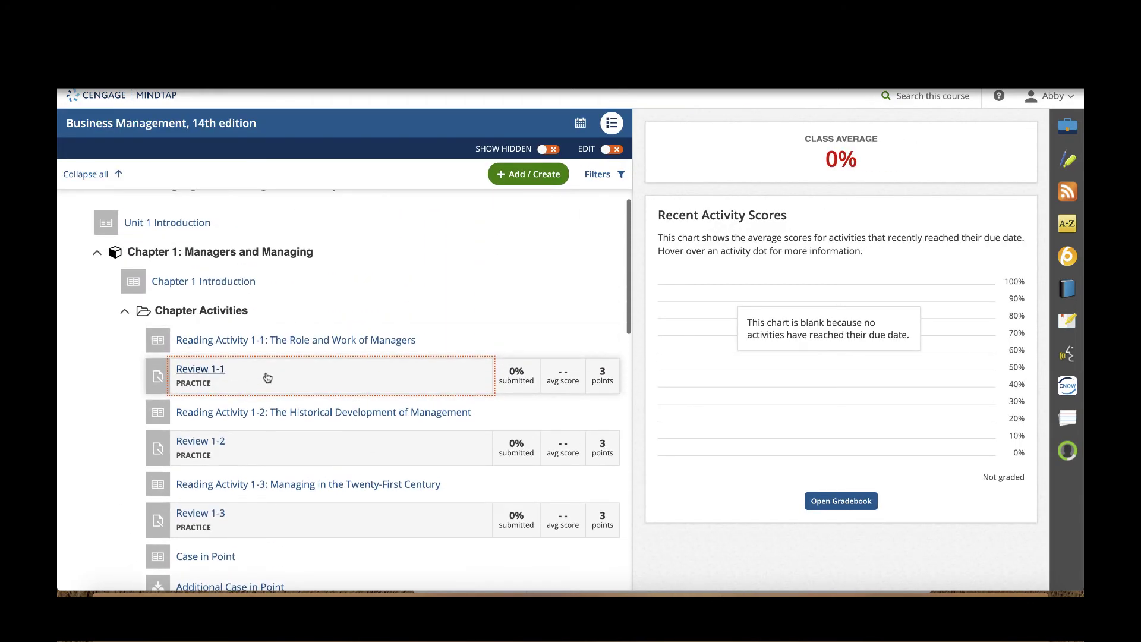
scroll(273, 383, down, 1)
scroll(267, 372, down, 2)
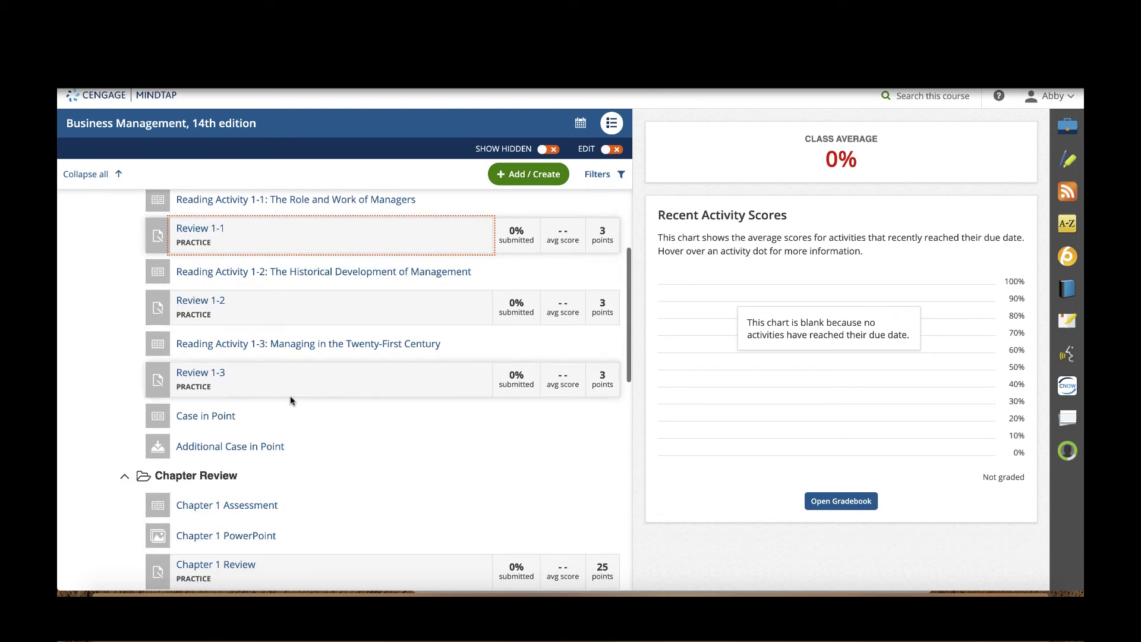
click(208, 416)
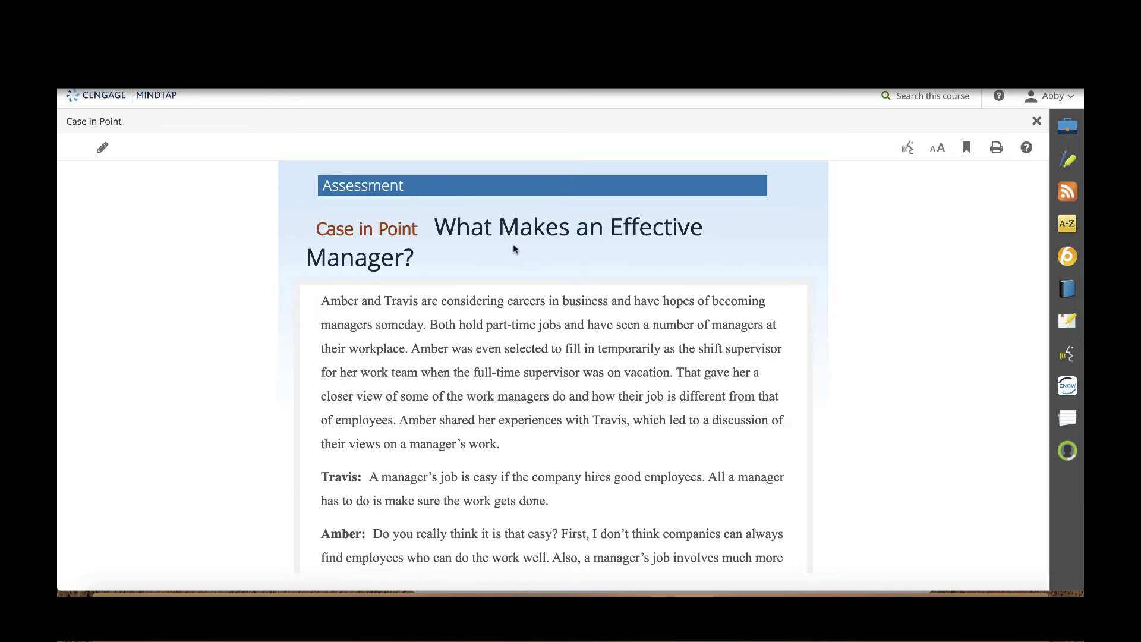
scroll(461, 306, down, 3)
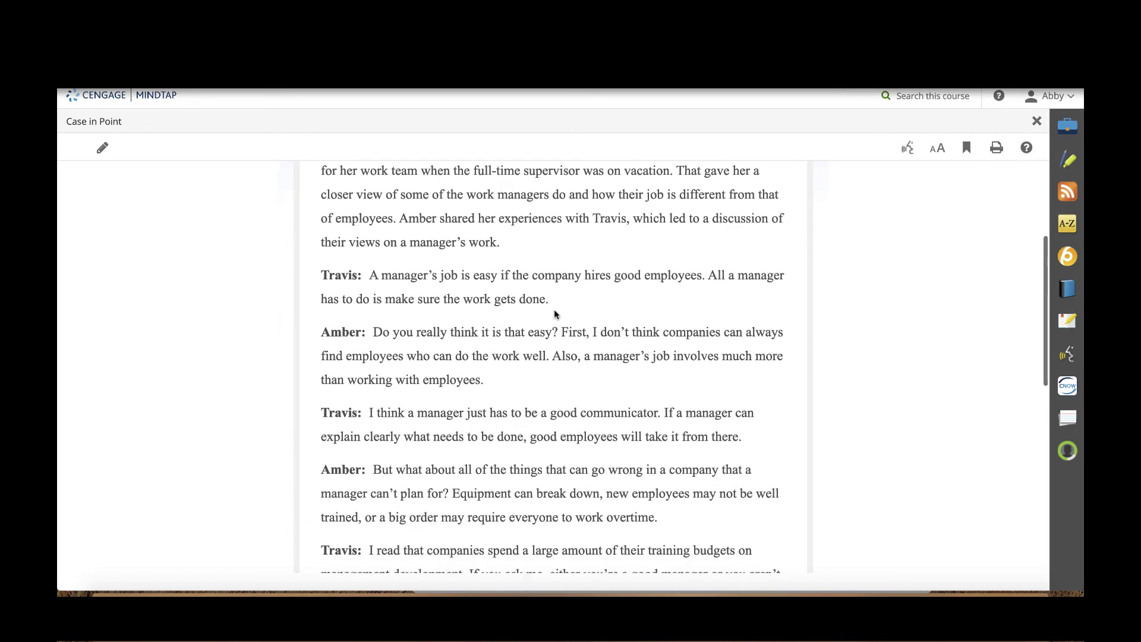
scroll(499, 345, down, 6)
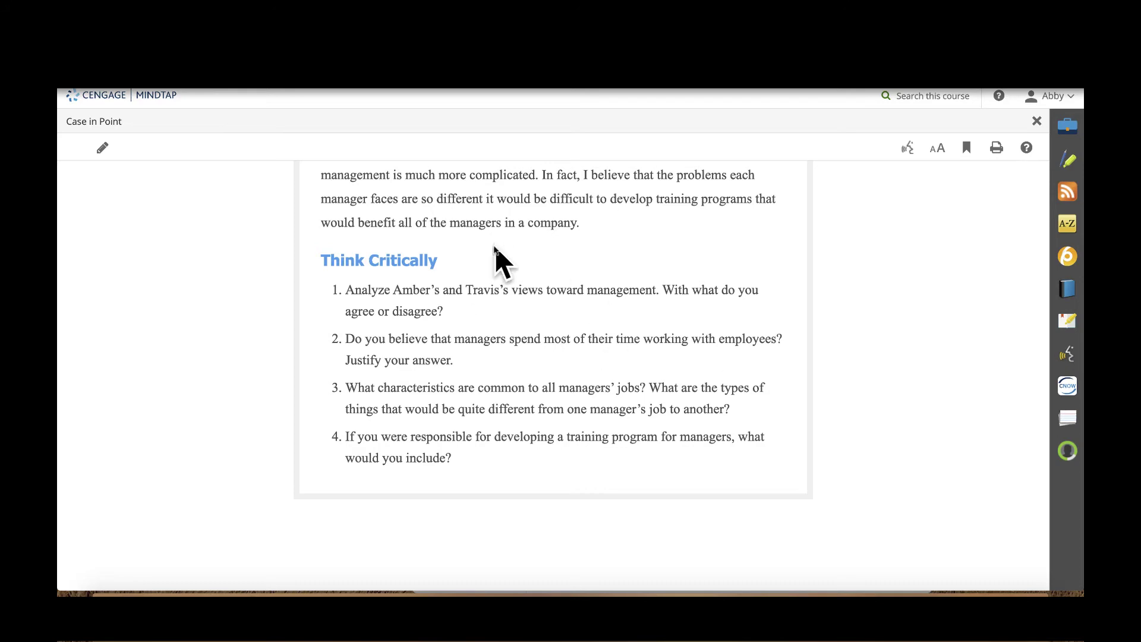
click(1035, 122)
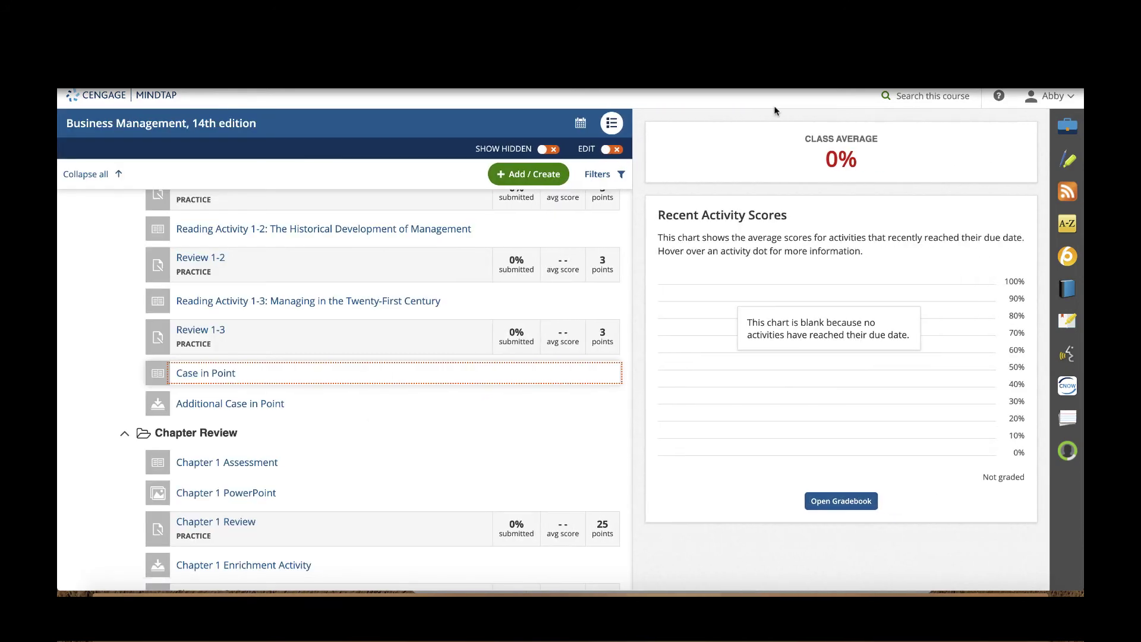
Step: Open Additional Case in Point, accepting the insecure-link notice, look through the PDF, and close it
click(235, 409)
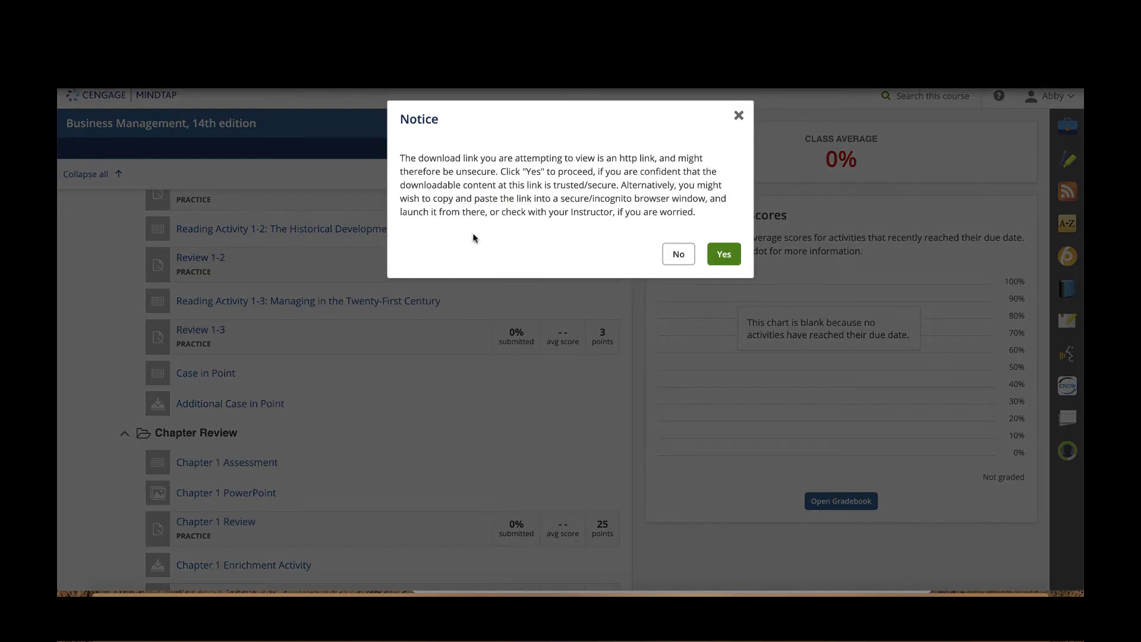
click(724, 254)
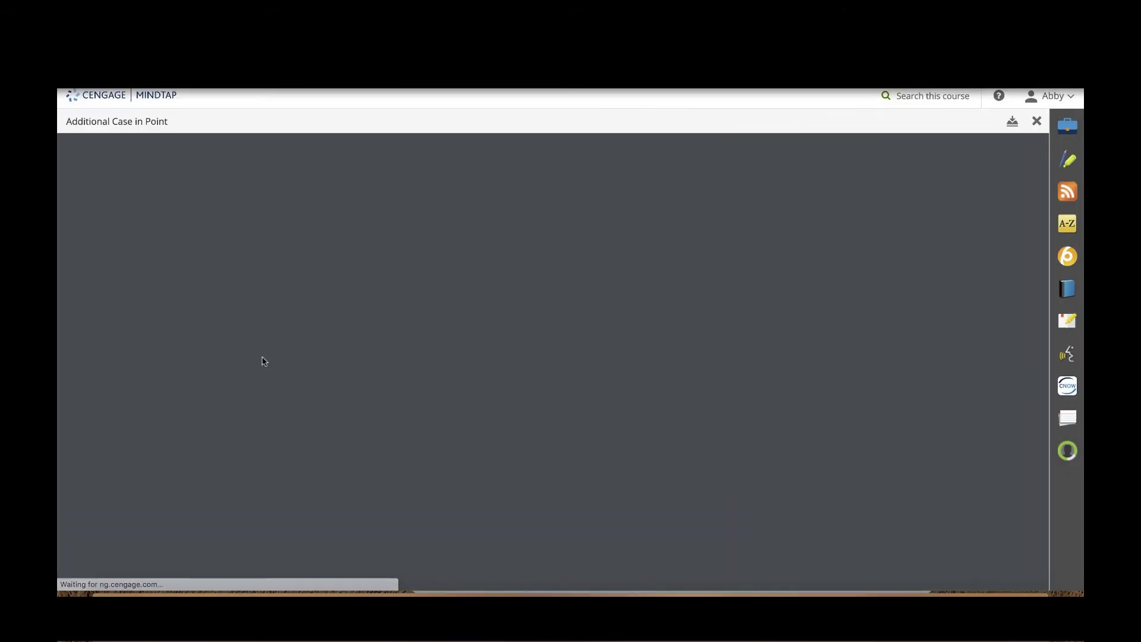
scroll(601, 289, down, 4)
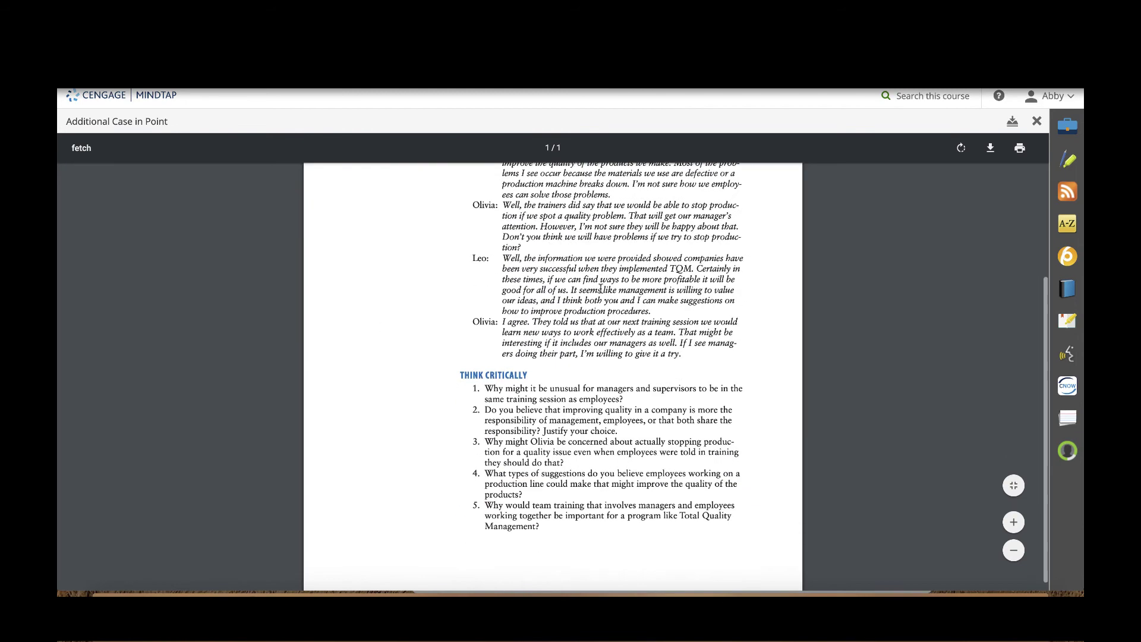
scroll(649, 257, up, 4)
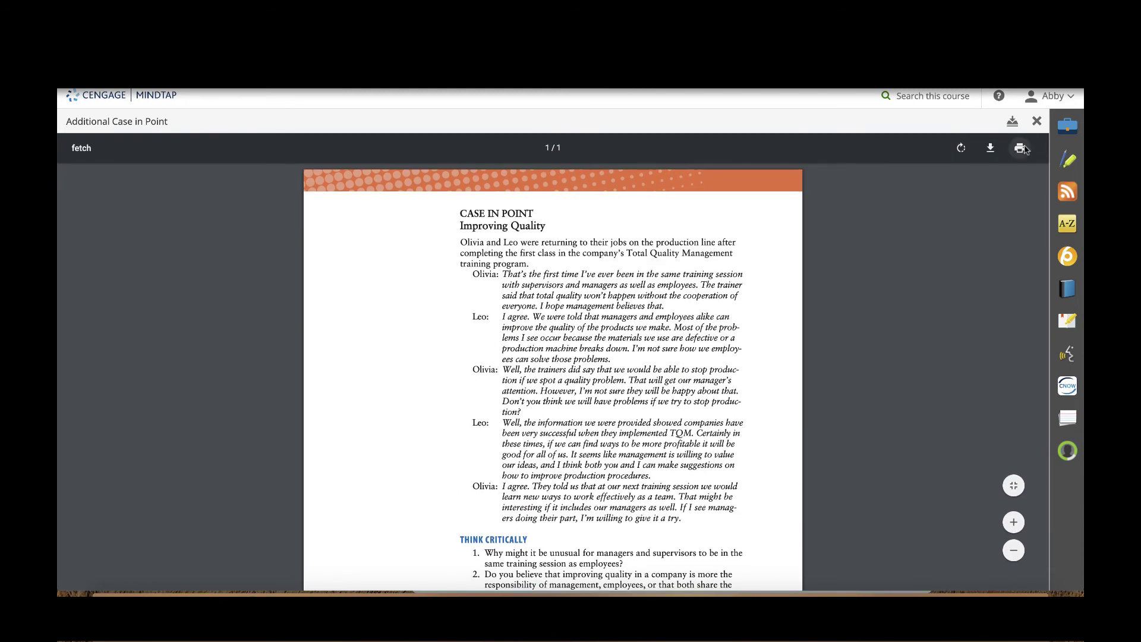
click(1037, 121)
Step: Download the Chapter 1 Enrichment Activity from the Chapter Review folder, accepting the insecure-link notice, and open the document in Word
scroll(309, 330, down, 4)
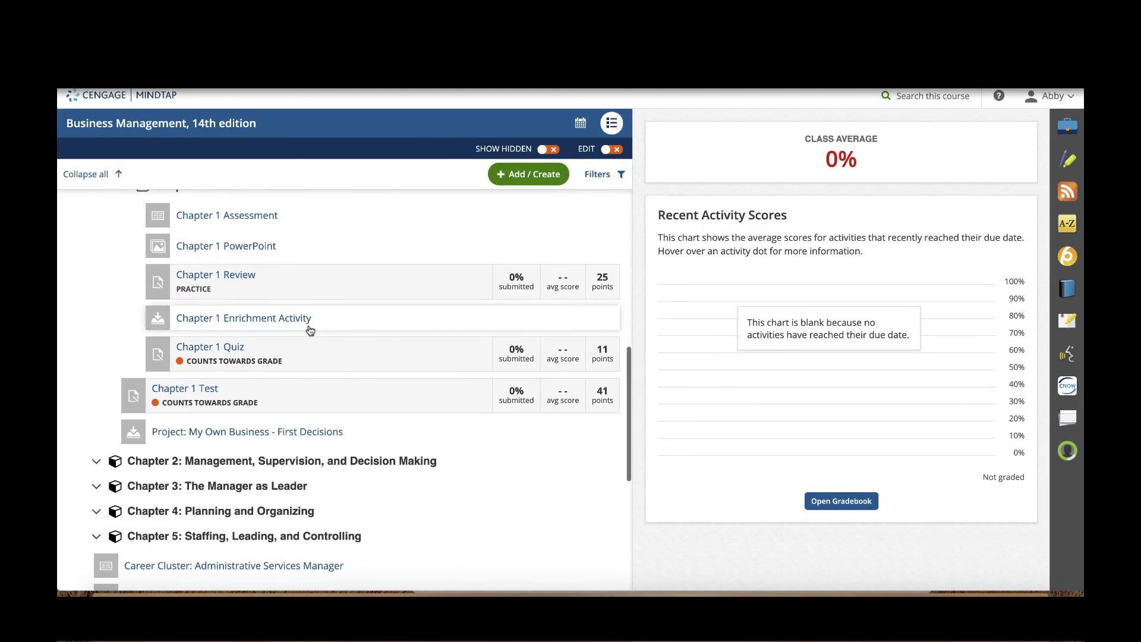
scroll(133, 243, up, 2)
click(123, 277)
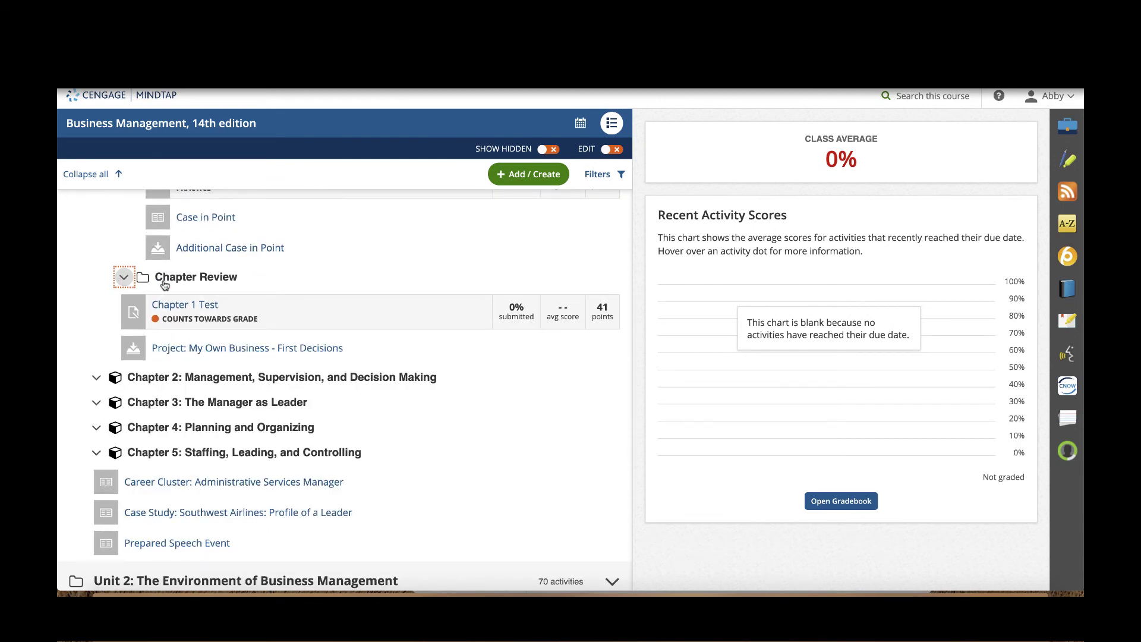
click(124, 278)
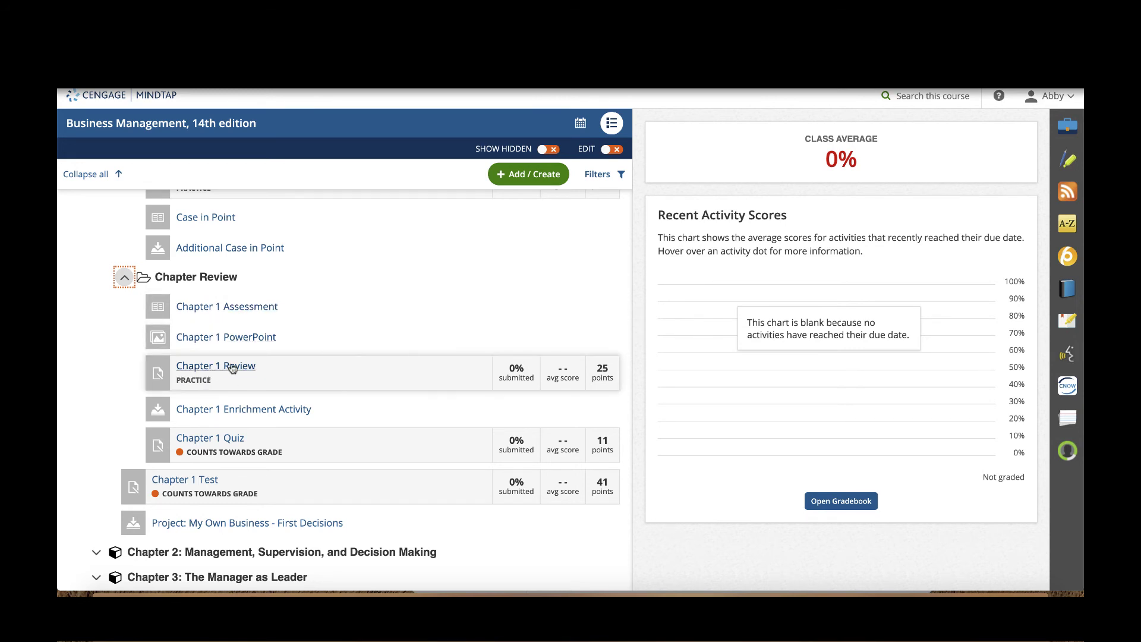
click(263, 413)
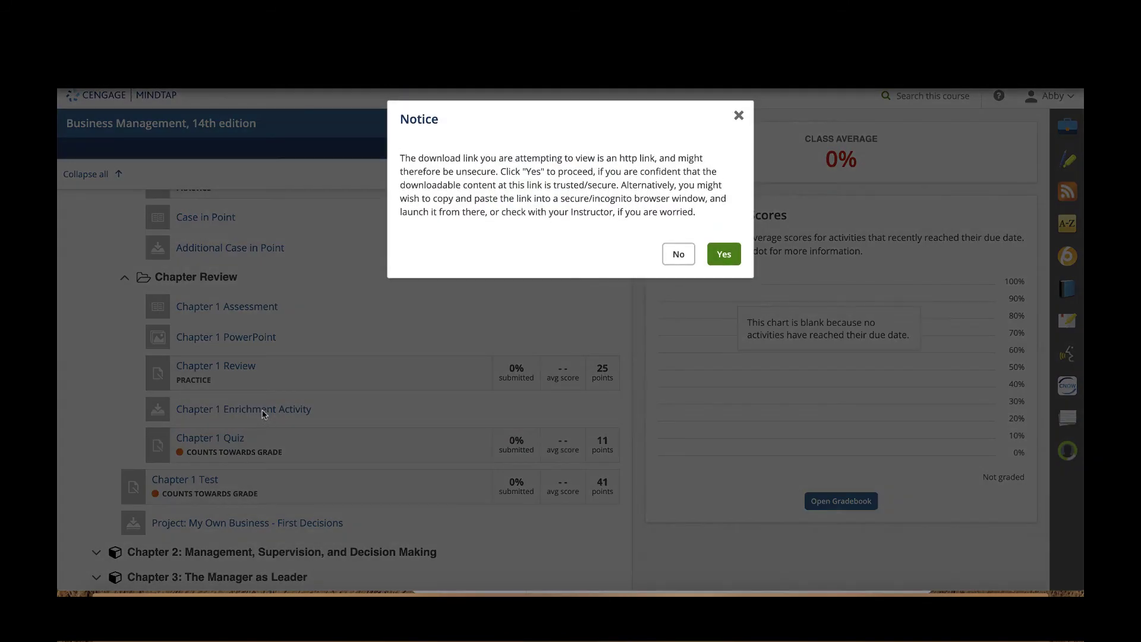
click(720, 257)
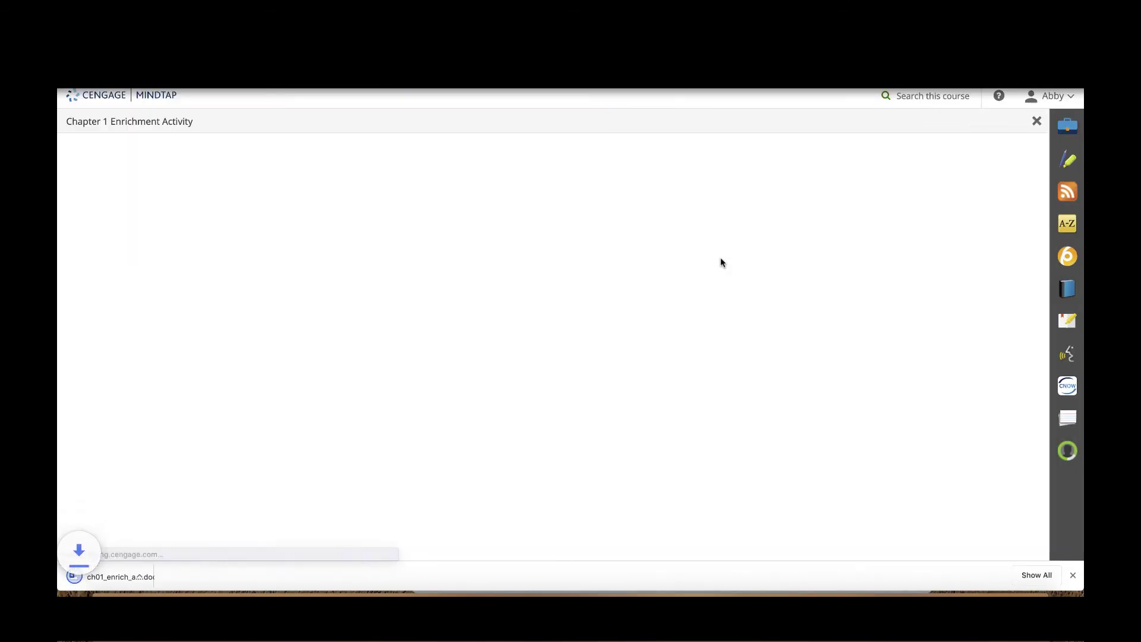
click(131, 578)
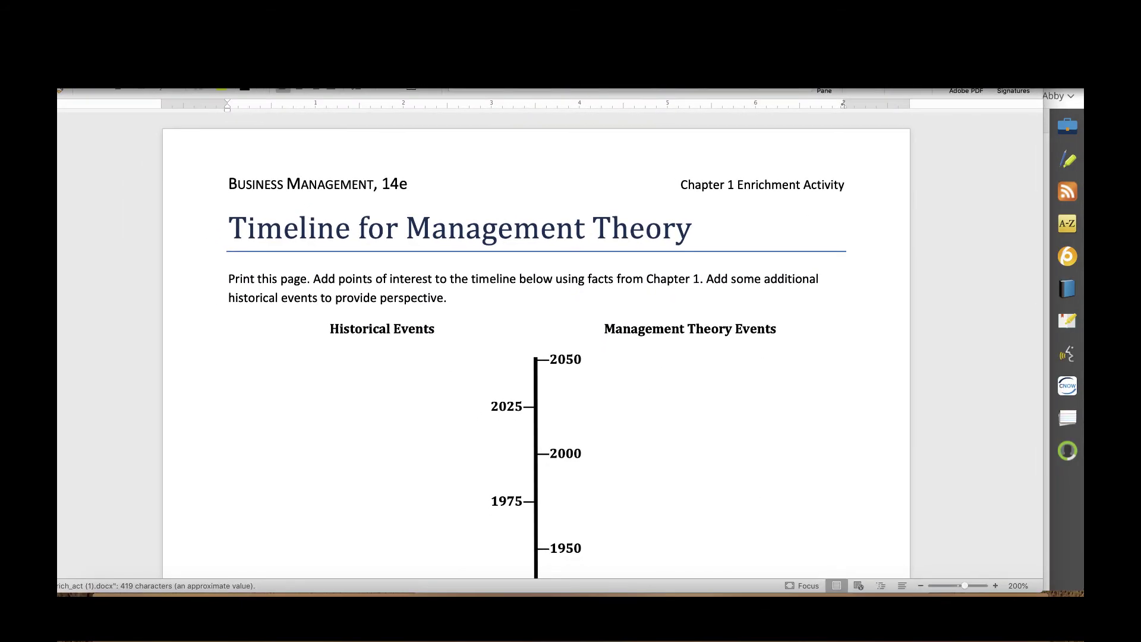
Step: Look through the Timeline for Management Theory worksheet, then return to MindTap and close the enrichment activity
scroll(376, 264, down, 5)
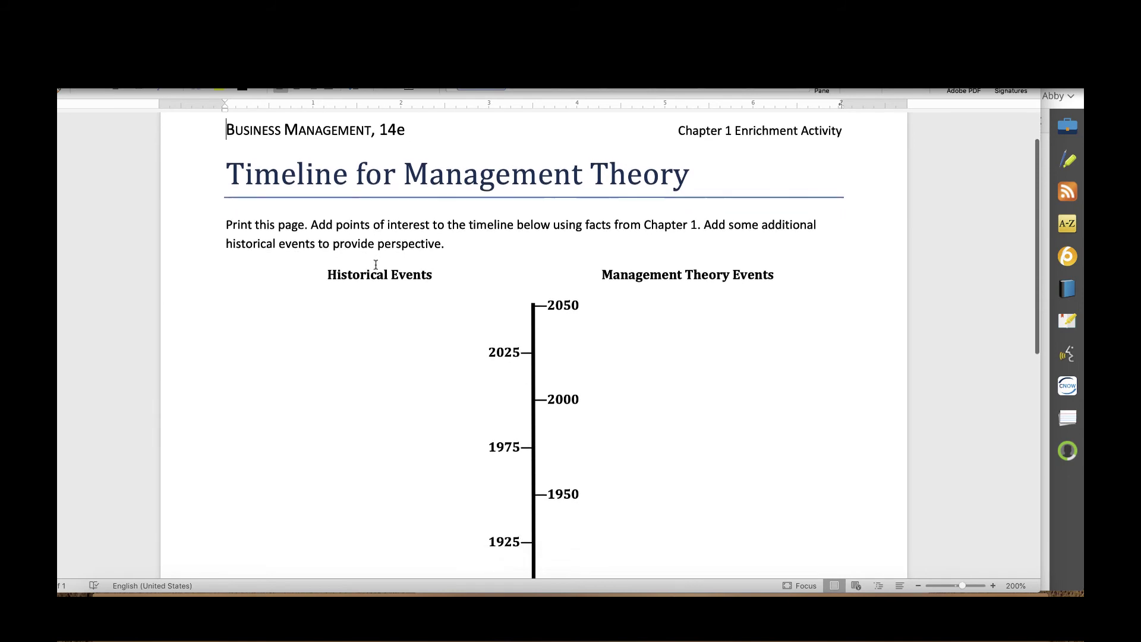
scroll(376, 263, down, 9)
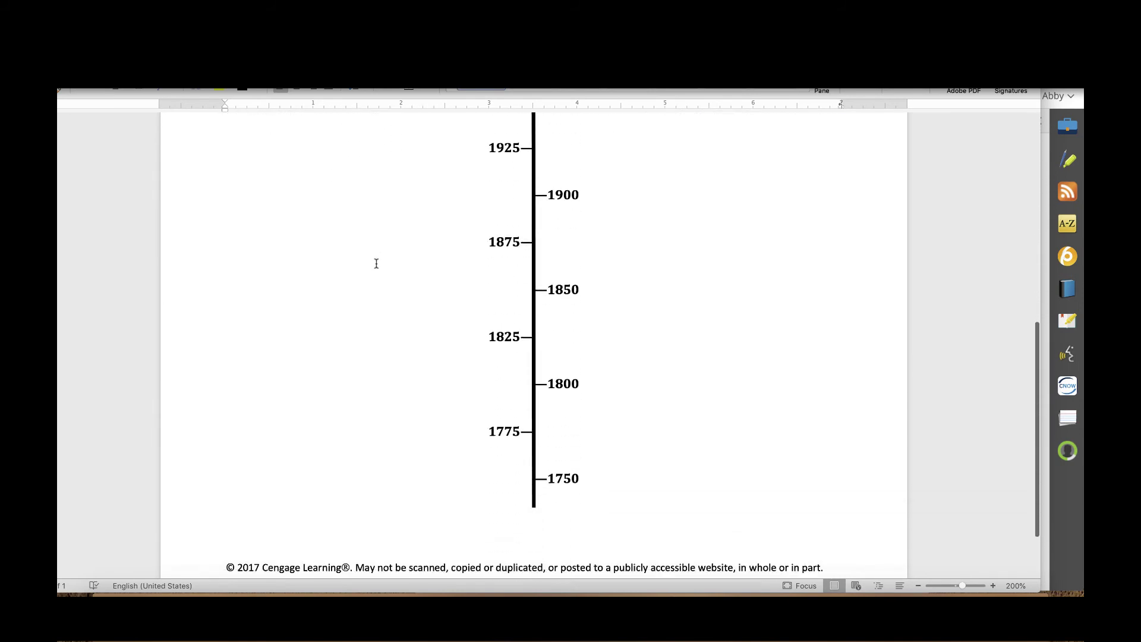
scroll(381, 267, up, 4)
scroll(381, 267, up, 8)
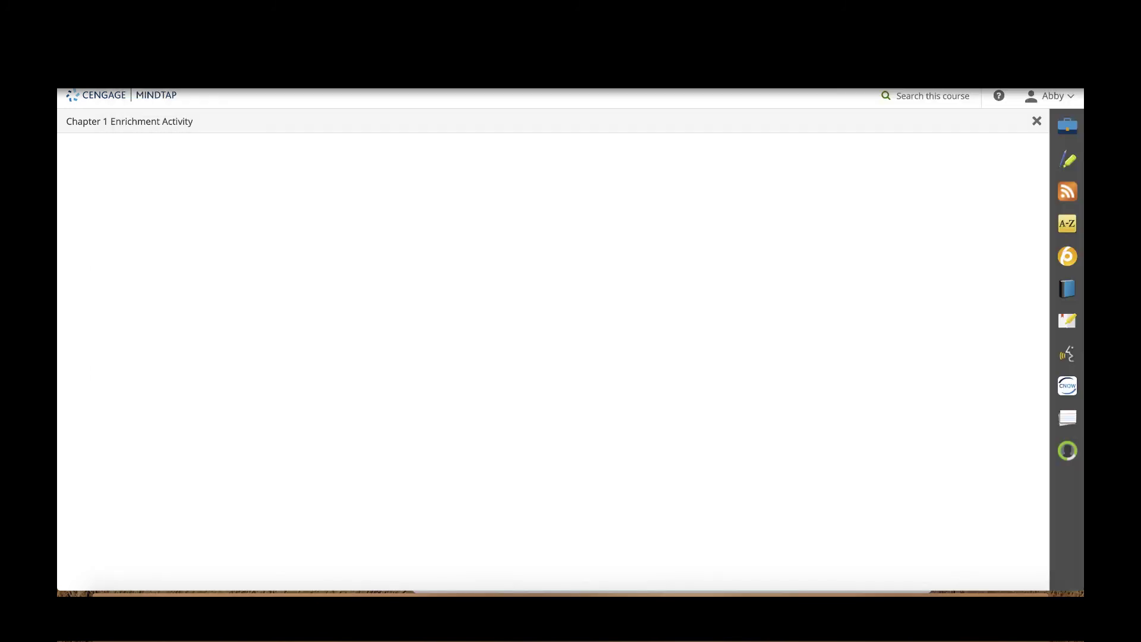
click(1036, 121)
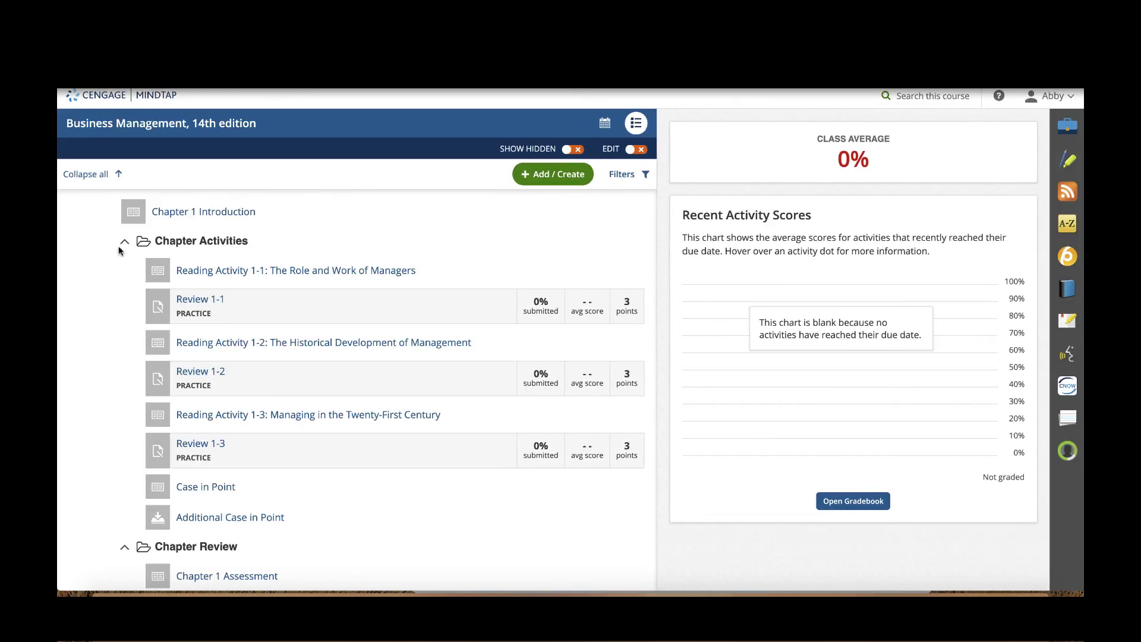
Step: Look over the Chapter Review items, open the project My Own Business - First Decisions, read its PDF, and close it
scroll(359, 454, down, 3)
scroll(363, 454, down, 3)
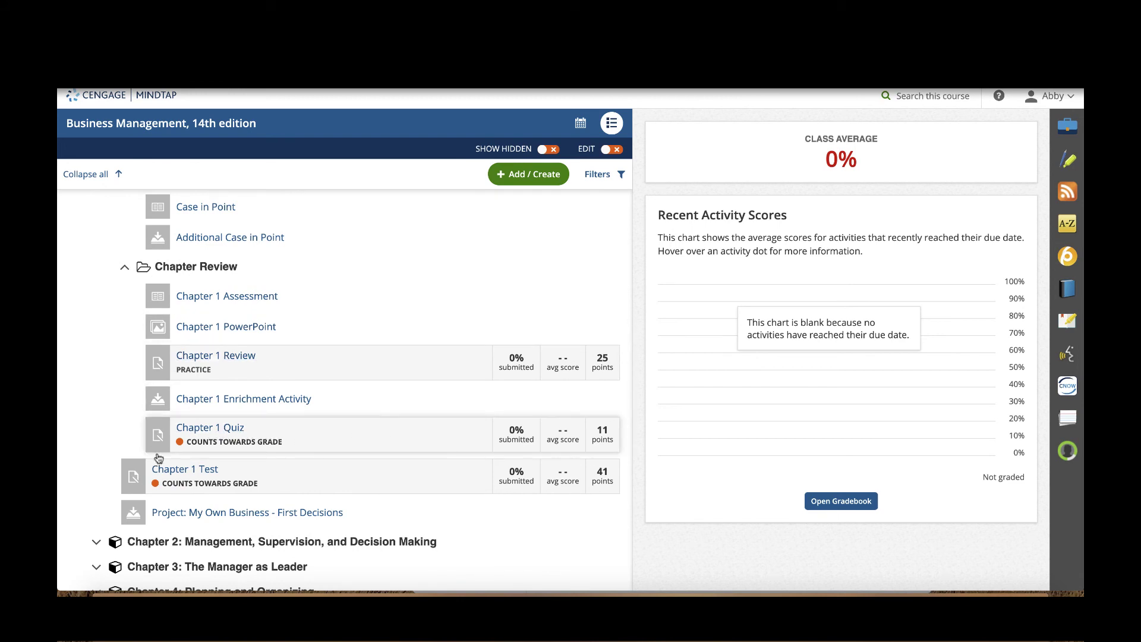
scroll(204, 481, down, 2)
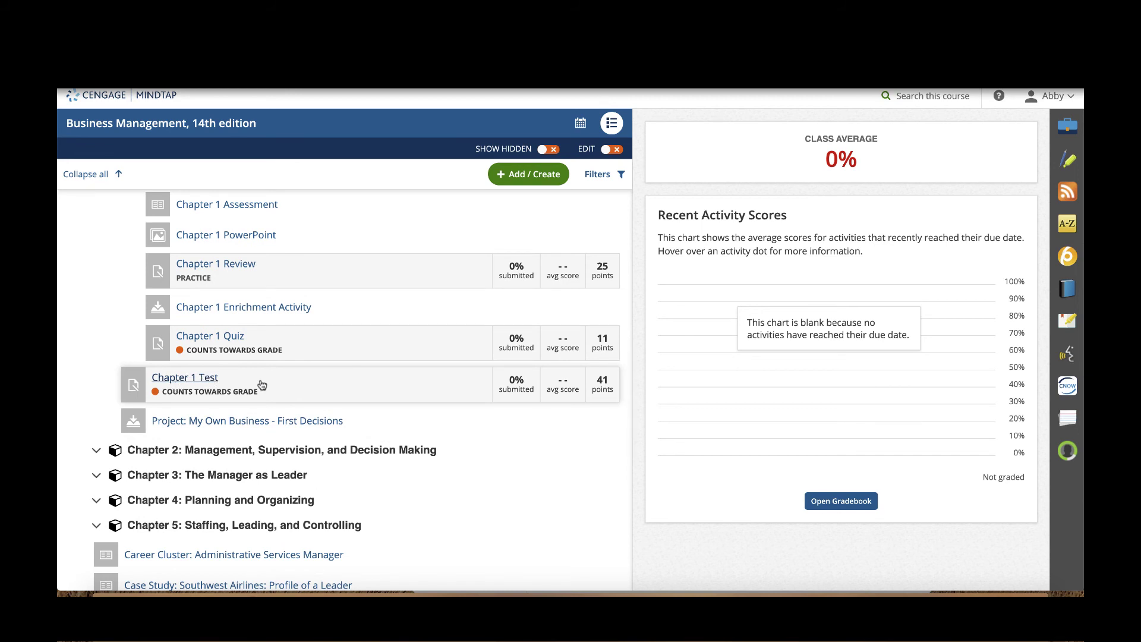
scroll(261, 384, down, 2)
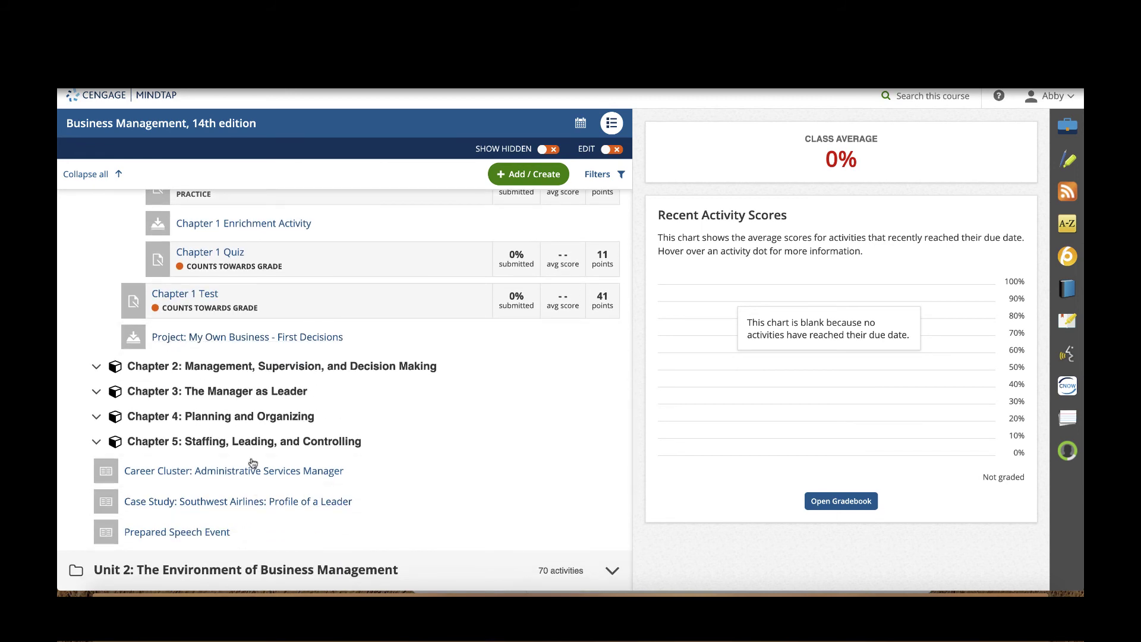
click(220, 338)
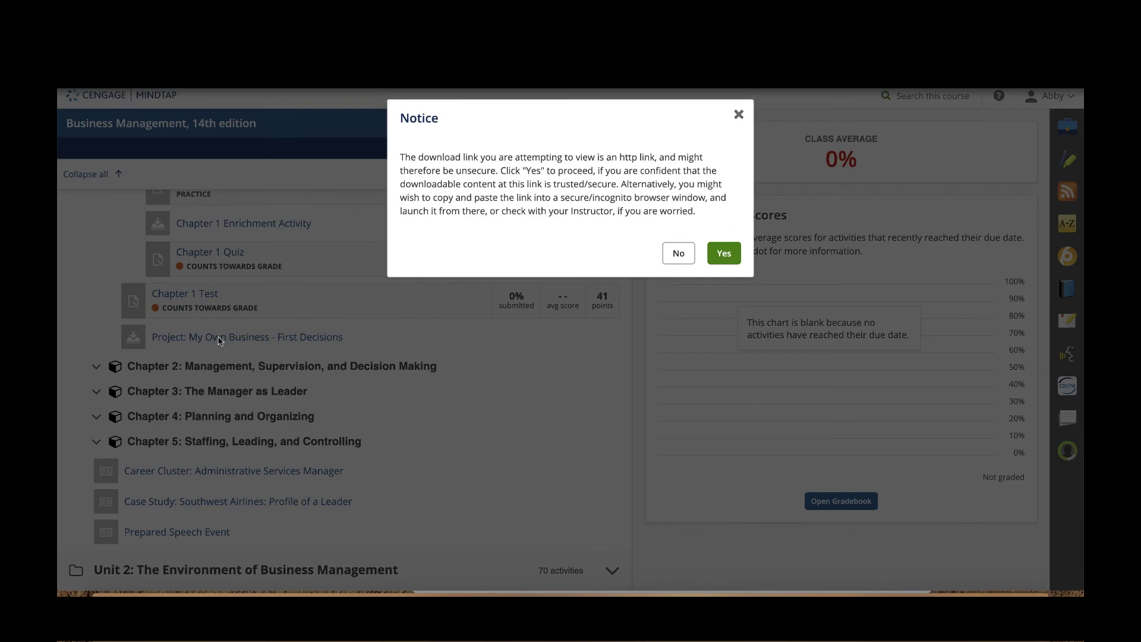
click(712, 254)
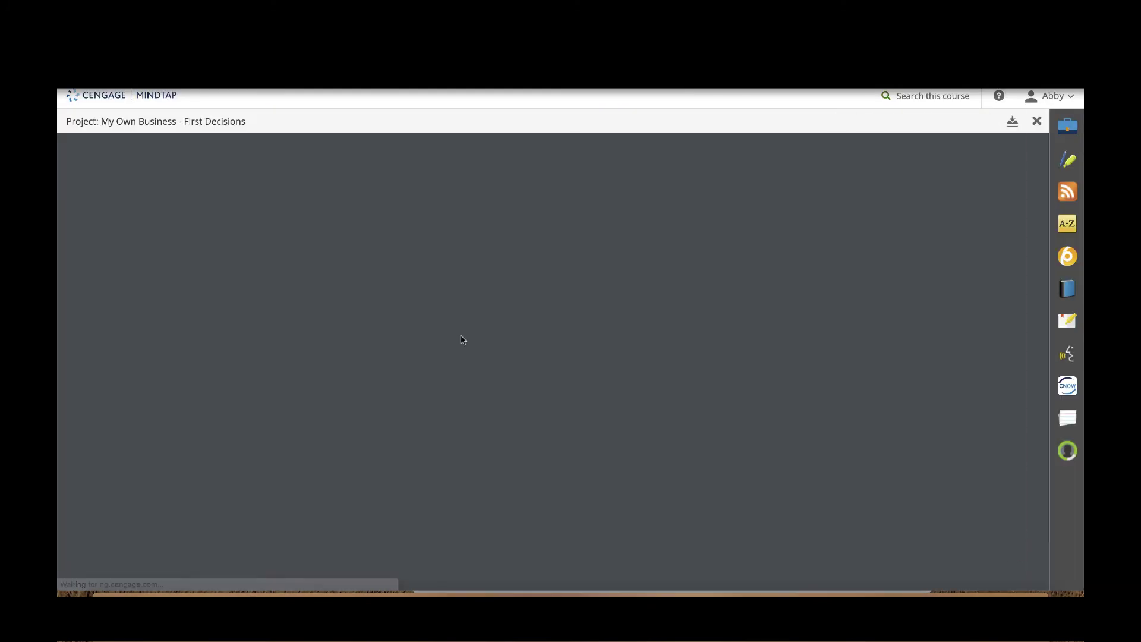
scroll(673, 397, down, 4)
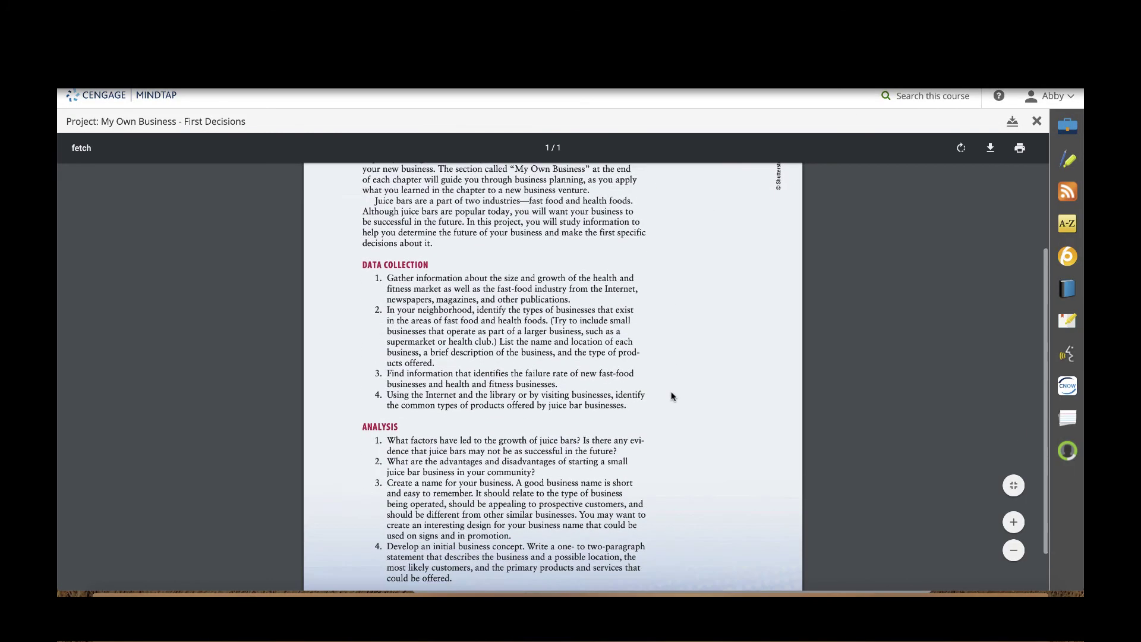
scroll(504, 259, up, 4)
scroll(505, 259, up, 1)
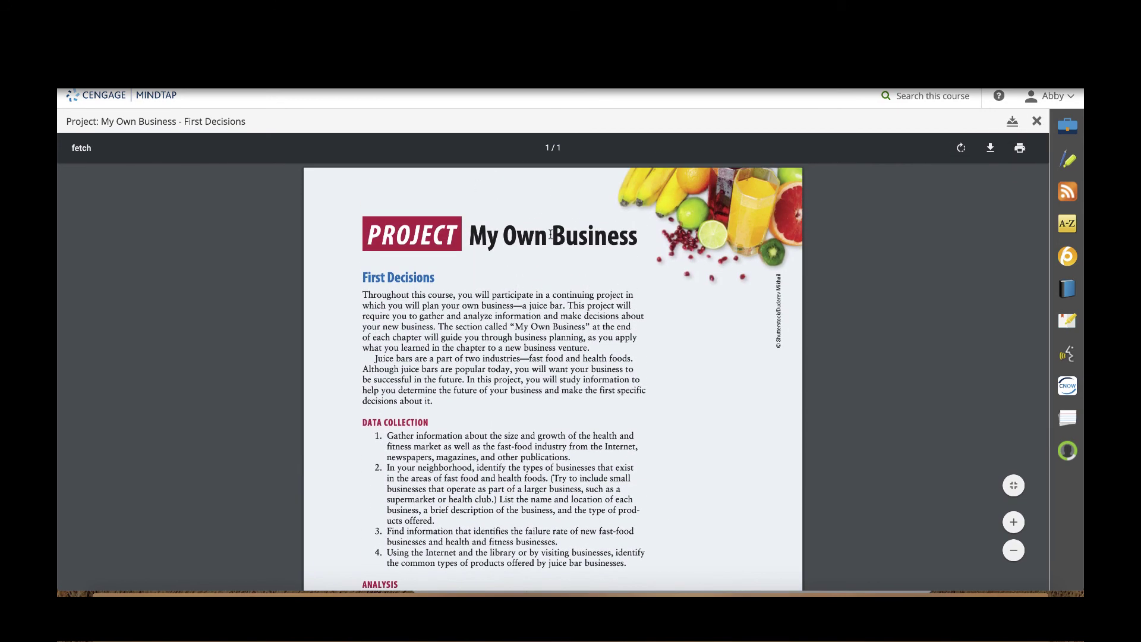
click(1032, 124)
Step: Collapse the Chapter Review folder and look over the course outline's end-of-unit activities and remaining units
scroll(321, 386, down, 2)
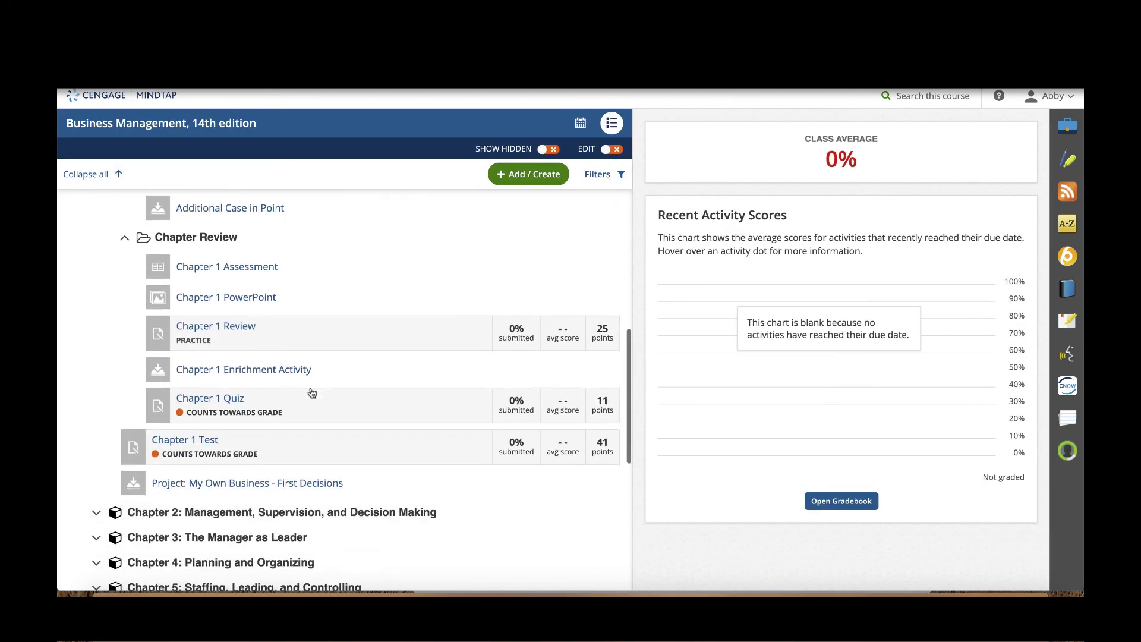
click(124, 215)
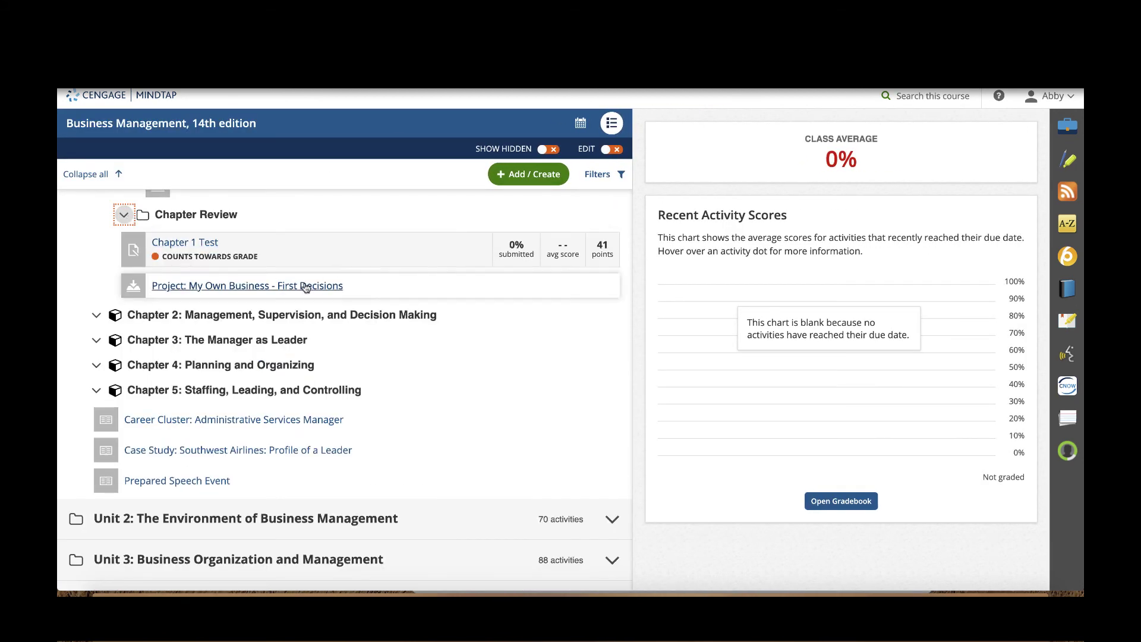
scroll(275, 328, down, 3)
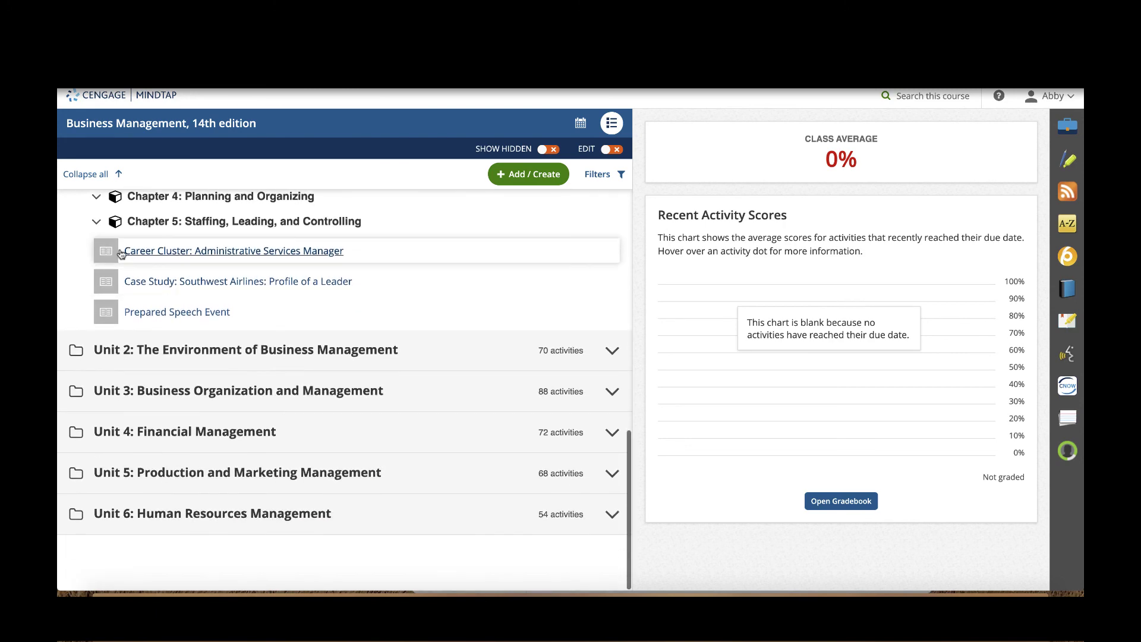
scroll(125, 267, up, 4)
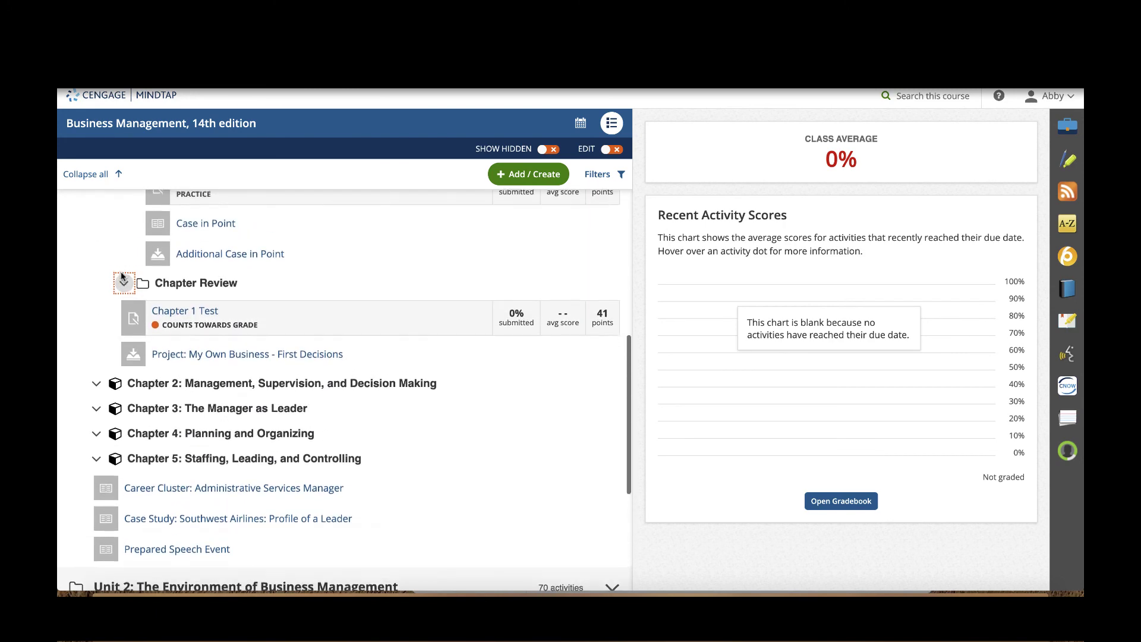
scroll(121, 277, up, 5)
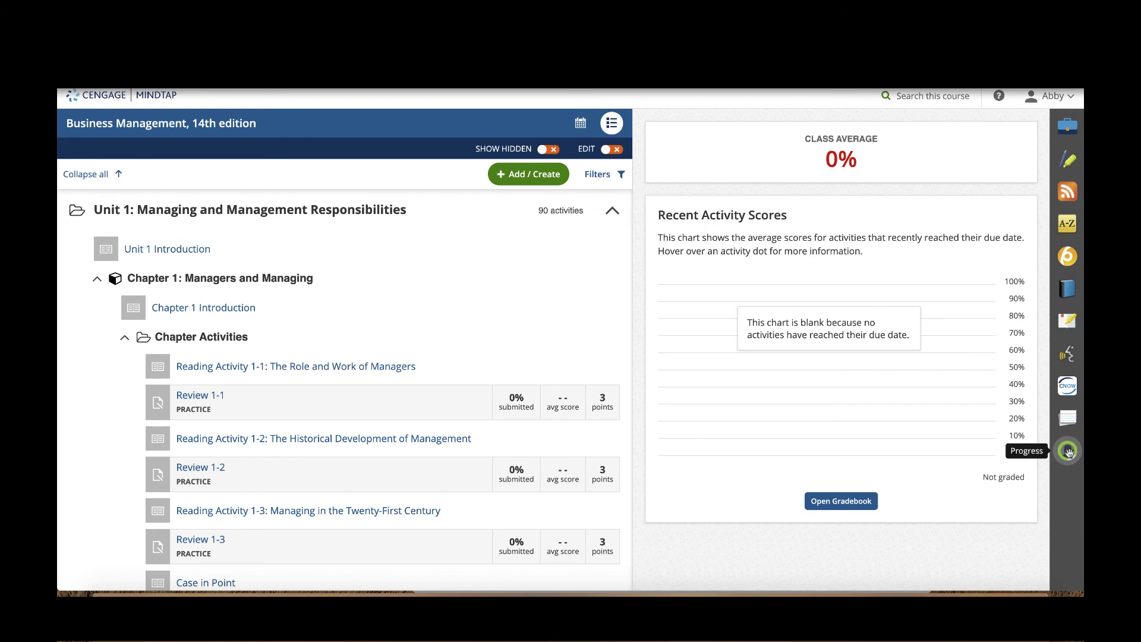
scroll(423, 341, down, 2)
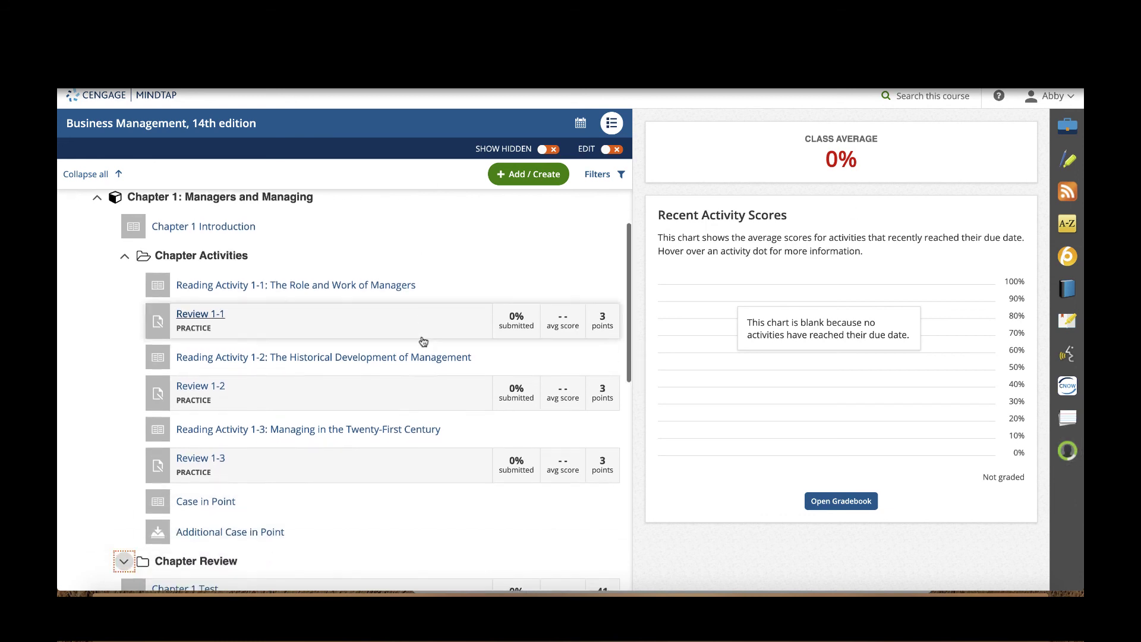
scroll(426, 338, up, 2)
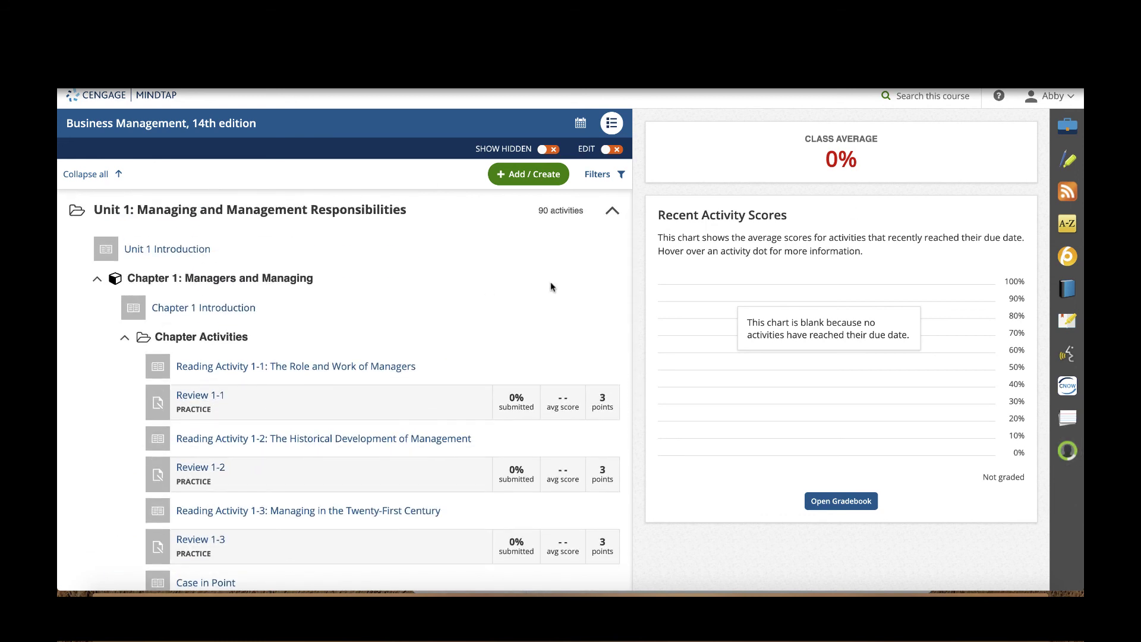